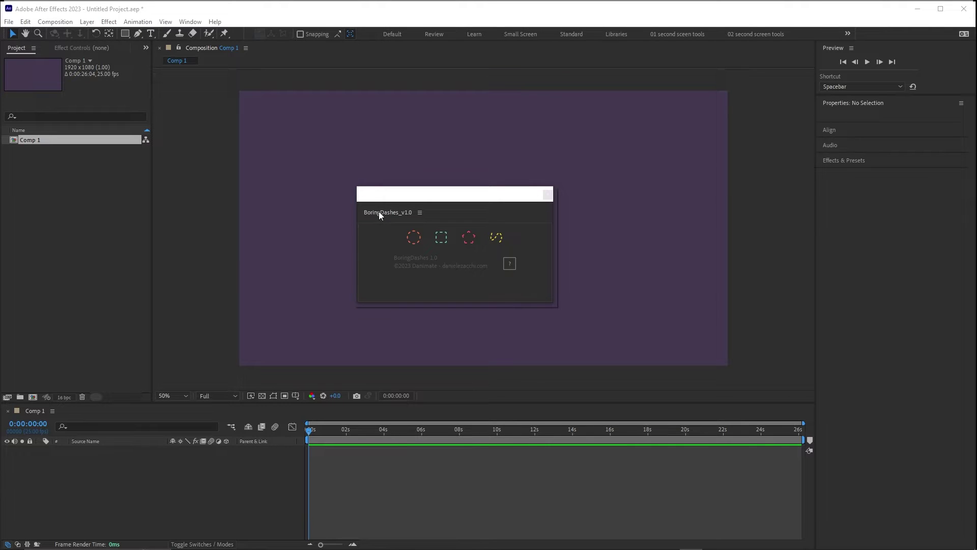
Step: Dock the floating BoringDashes panel below Project and shrink it to a thin strip
{"action": "left_click_drag", "start_coordinate": [377, 212], "coordinate": [81, 384]}
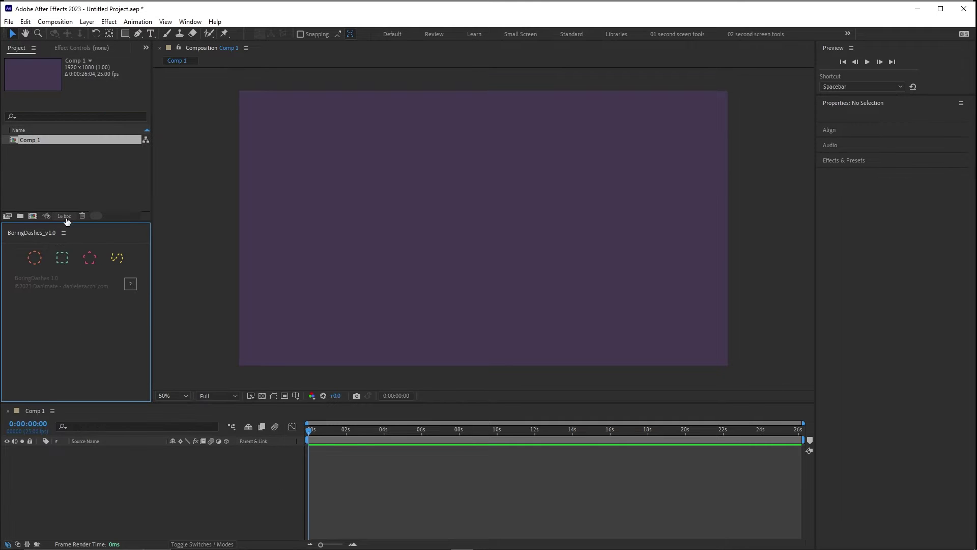
{"action": "left_click_drag", "start_coordinate": [67, 222], "coordinate": [52, 349]}
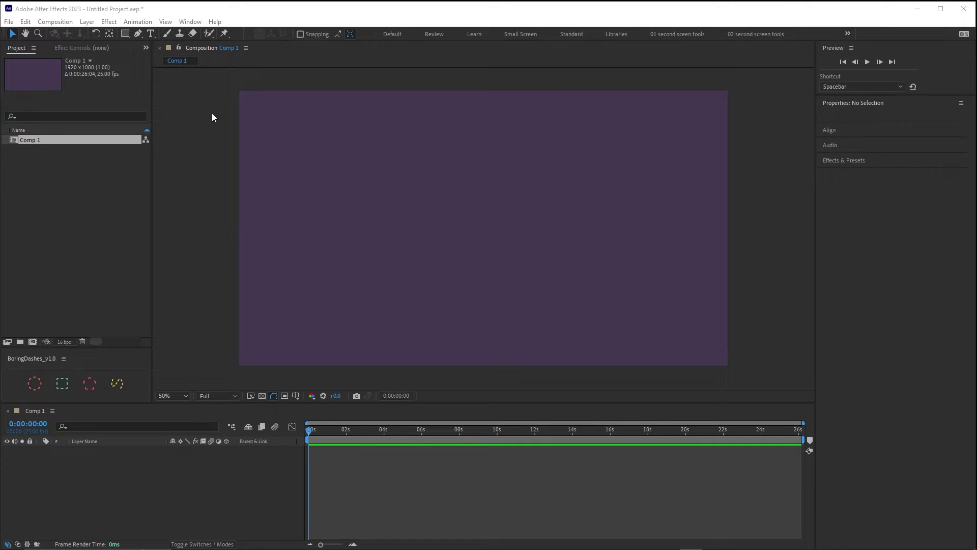
Step: Draw a closed five-vertex curved outline with the Pen tool
{"action": "left_click", "coordinate": [138, 33]}
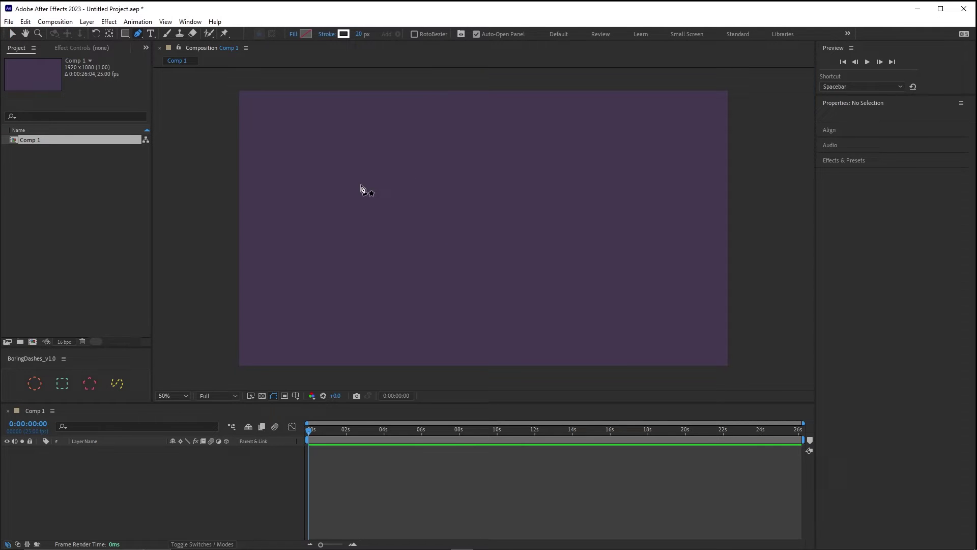
{"action": "left_click_drag", "start_coordinate": [360, 185], "coordinate": [367, 178]}
{"action": "mouse_move", "coordinate": [476, 132]}
{"action": "left_mouse_down"}
{"action": "mouse_move", "coordinate": [506, 153]}
{"action": "mouse_move", "coordinate": [518, 138]}
{"action": "left_mouse_up"}
{"action": "left_click_drag", "start_coordinate": [584, 205], "coordinate": [595, 228]}
{"action": "left_click_drag", "start_coordinate": [614, 274], "coordinate": [581, 311]}
{"action": "left_click_drag", "start_coordinate": [322, 311], "coordinate": [349, 247]}
{"action": "left_click", "coordinate": [361, 185]}
Step: Reshape the outline by moving the right and upper-left vertices and extending a bottom-left handle
{"action": "left_click_drag", "start_coordinate": [583, 205], "coordinate": [534, 215]}
{"action": "left_click_drag", "start_coordinate": [361, 185], "coordinate": [387, 220]}
{"action": "left_click_drag", "start_coordinate": [322, 311], "coordinate": [339, 346]}
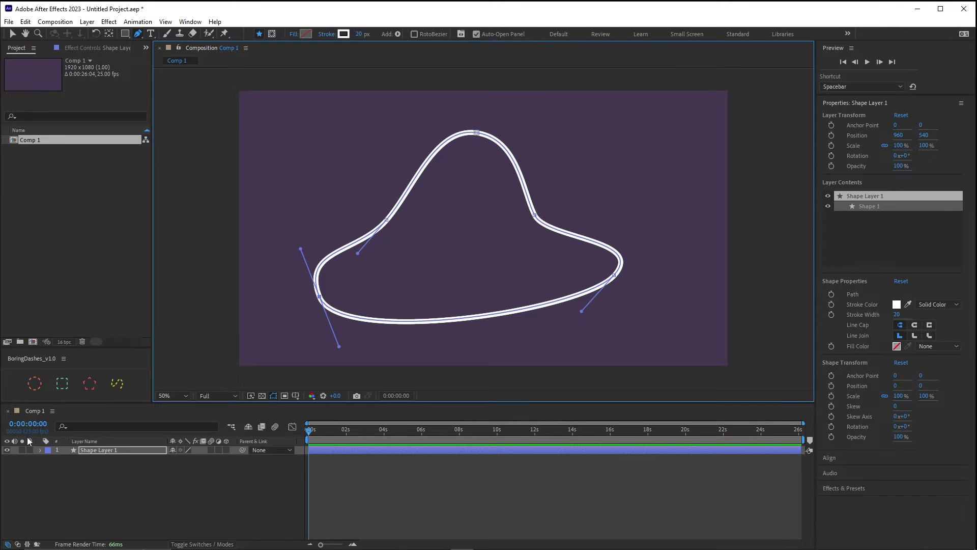
Step: Expand Shape Layer 1 through Contents and Shape 1 to show Stroke 1's settings
{"action": "left_click", "coordinate": [40, 450]}
{"action": "left_click", "coordinate": [49, 458]}
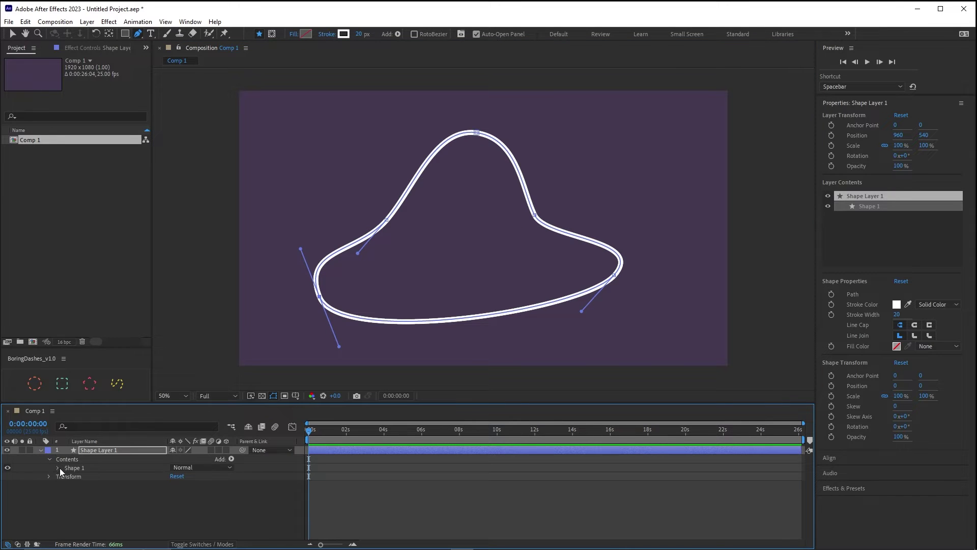
{"action": "left_click", "coordinate": [57, 467]}
{"action": "left_click", "coordinate": [66, 484]}
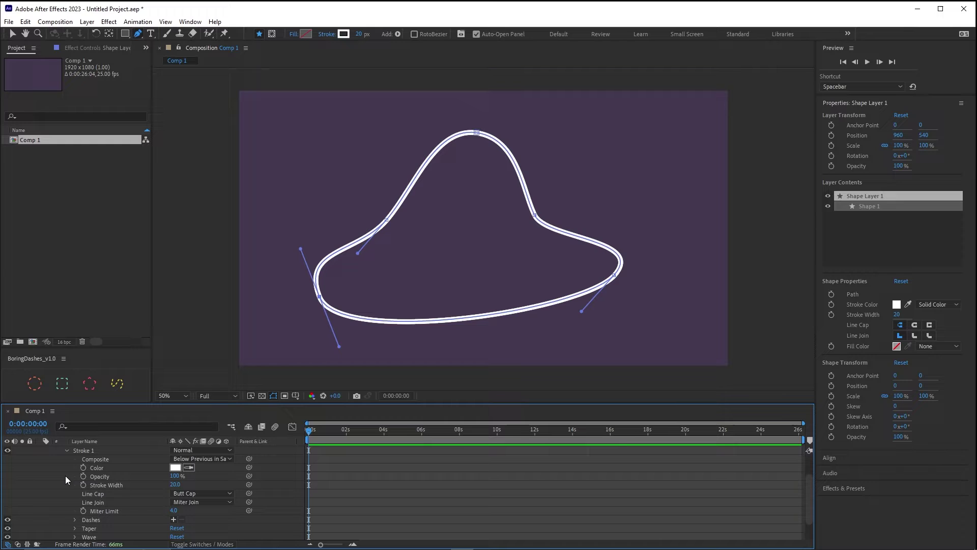
{"action": "scroll", "coordinate": [63, 472], "scroll_direction": "down", "scroll_amount": 1}
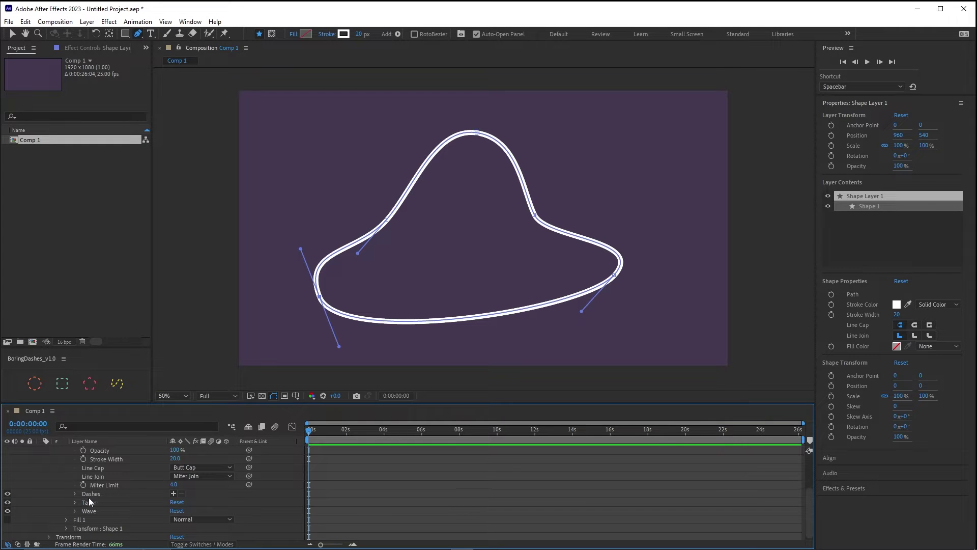
Step: Add Dash and Gap to the stroke, setting Dash 104 and Gap 132
{"action": "left_click", "coordinate": [173, 493]}
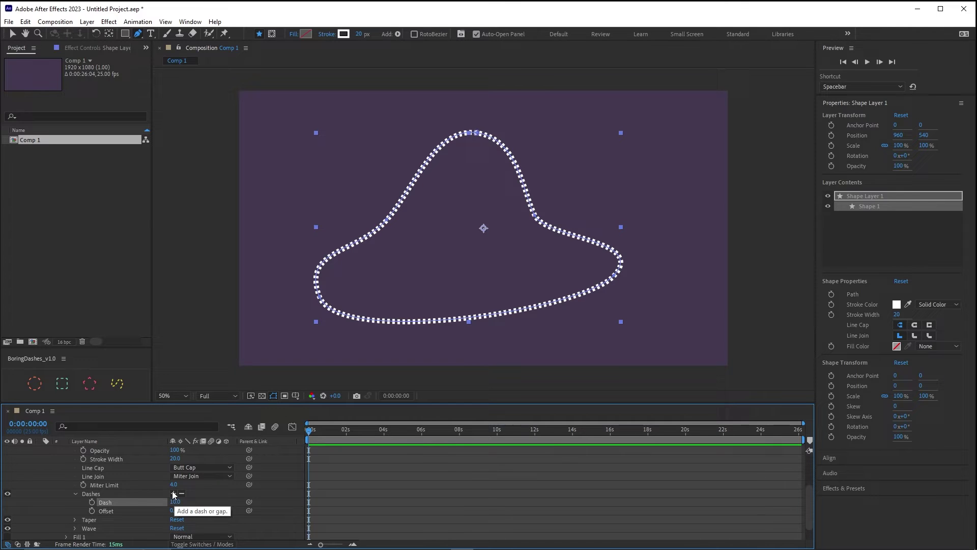
{"action": "left_click", "coordinate": [174, 493]}
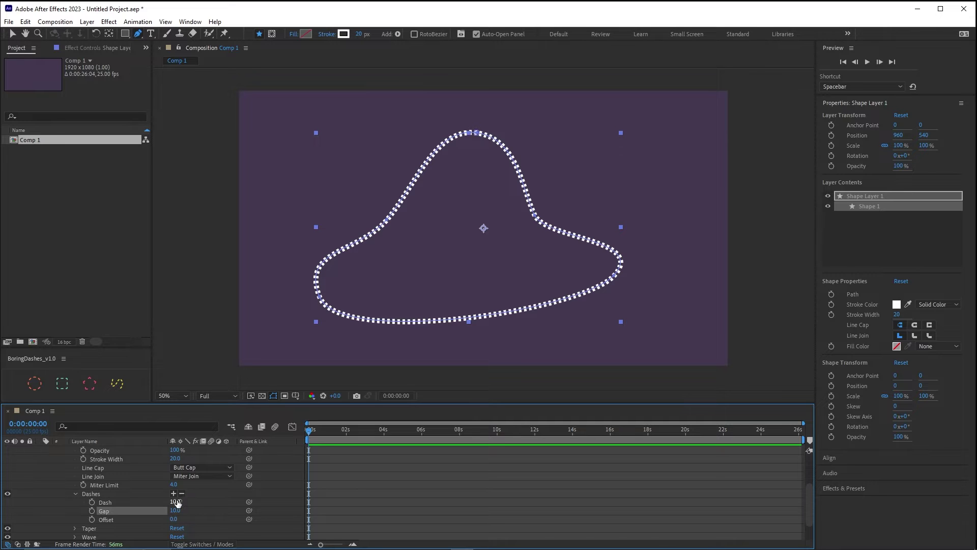
{"action": "left_click_drag", "start_coordinate": [177, 504], "coordinate": [240, 510]}
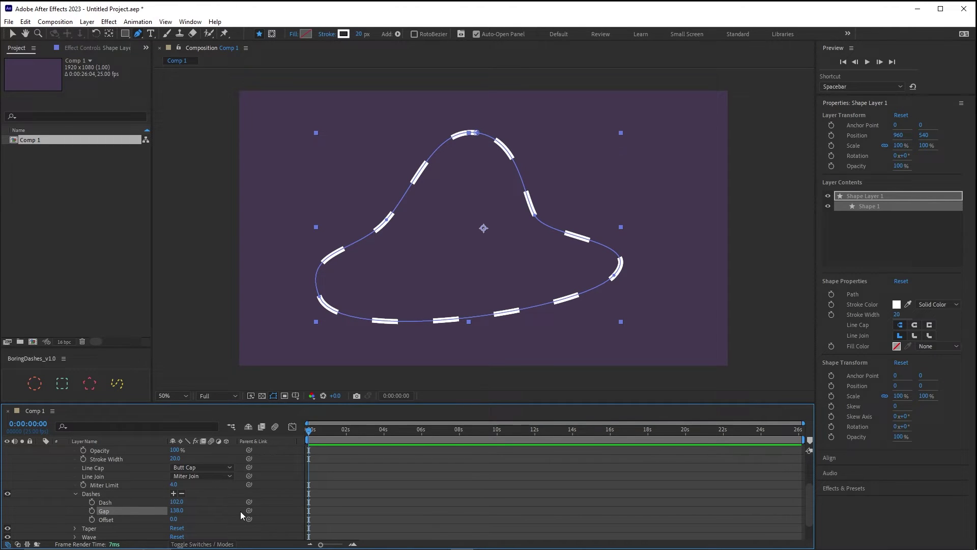
{"action": "left_click_drag", "start_coordinate": [178, 512], "coordinate": [174, 509]}
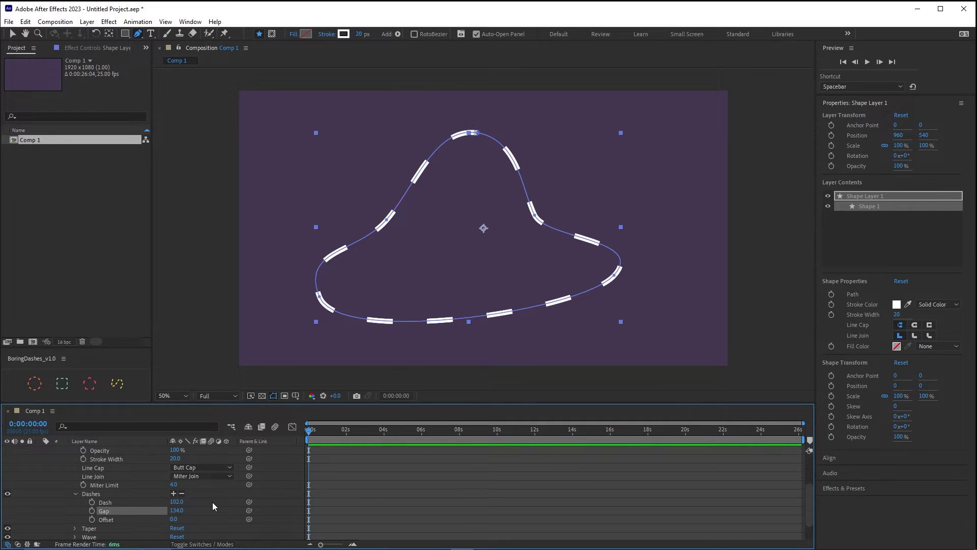
{"action": "left_click_drag", "start_coordinate": [177, 501], "coordinate": [173, 505]}
Step: Drag two path vertices to turn the dashed outline into a tilted, rounded blob
{"action": "left_click_drag", "start_coordinate": [536, 218], "coordinate": [481, 287]}
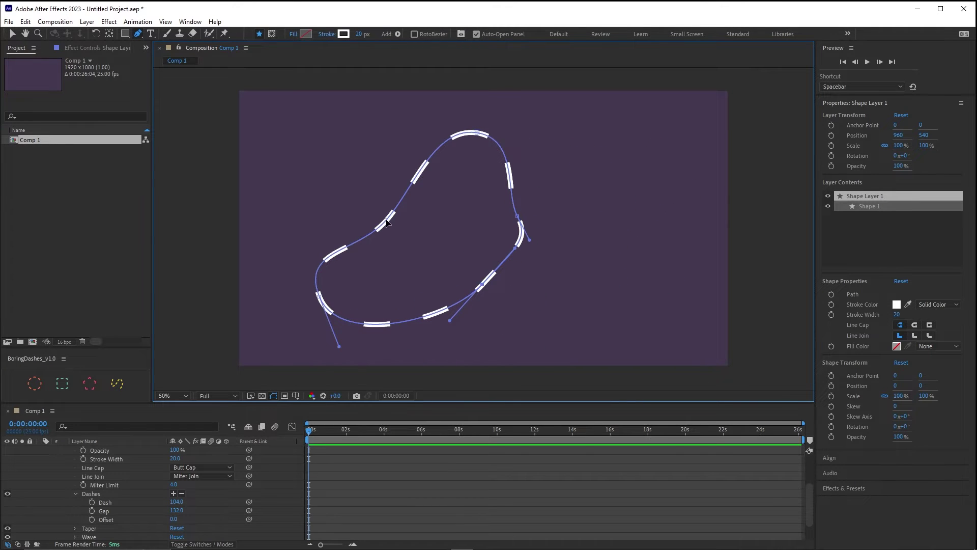
{"action": "left_click_drag", "start_coordinate": [387, 220], "coordinate": [301, 192]}
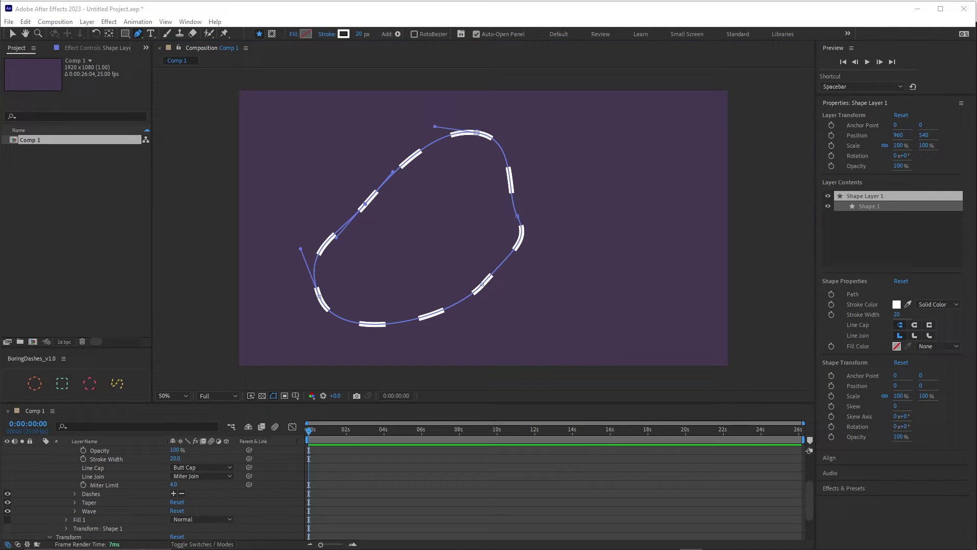
{"action": "scroll", "coordinate": [107, 491], "scroll_direction": "up", "scroll_amount": 3}
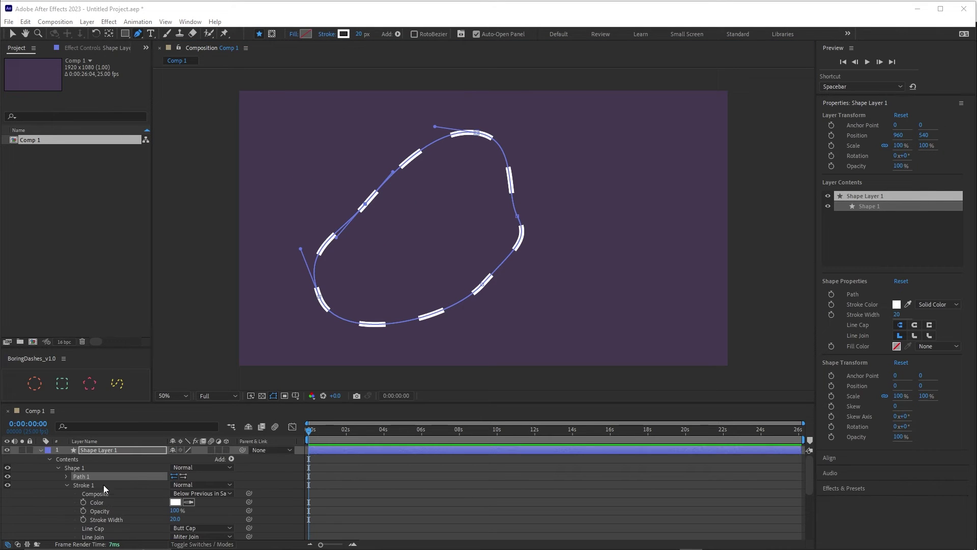
Step: Keyframe the Path at 0s, then at 0:00:03:24 pull the lower-right vertex outward
{"action": "left_click", "coordinate": [66, 477]}
{"action": "left_click", "coordinate": [67, 477]}
{"action": "left_click", "coordinate": [83, 485]}
{"action": "left_click_drag", "start_coordinate": [329, 435], "coordinate": [383, 441]}
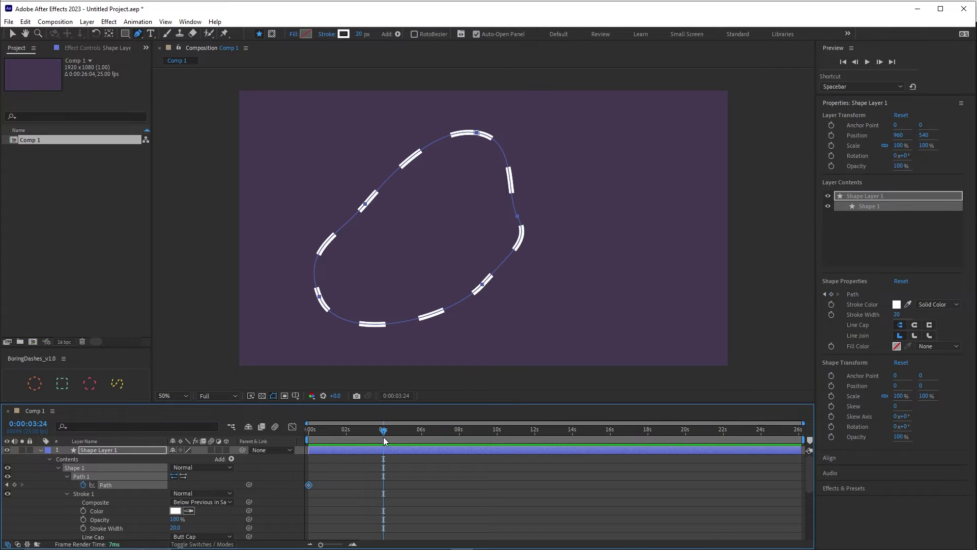
{"action": "key", "text": "v"}
{"action": "left_click", "coordinate": [484, 300]}
{"action": "left_click_drag", "start_coordinate": [482, 284], "coordinate": [627, 307]}
Step: Return to the start and preview the path morph animation
{"action": "left_click_drag", "start_coordinate": [387, 434], "coordinate": [309, 434]}
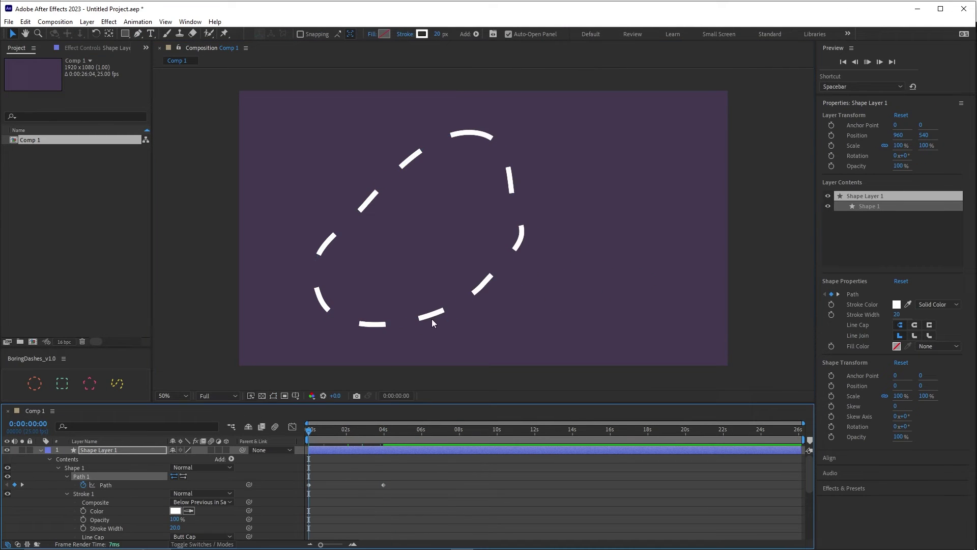
{"action": "left_click", "coordinate": [432, 319]}
{"action": "key", "text": "space"}
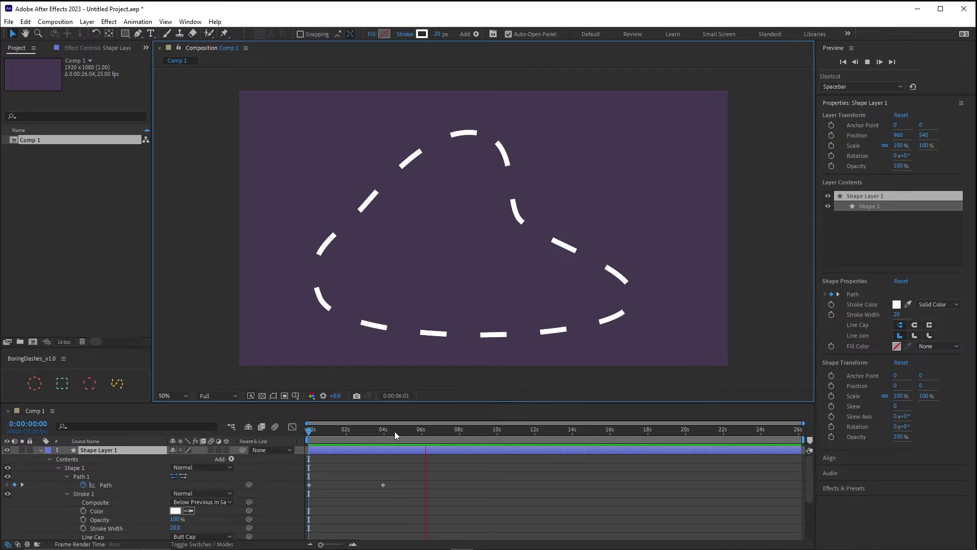
{"action": "left_click_drag", "start_coordinate": [419, 434], "coordinate": [288, 447]}
Step: Select Shape Layer 1 in the timeline and delete it
{"action": "left_click", "coordinate": [336, 468]}
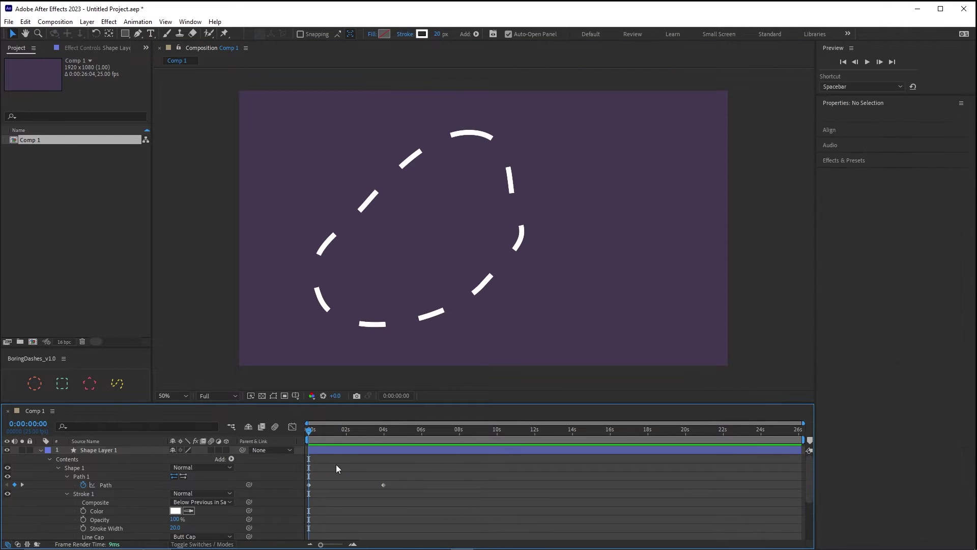
{"action": "left_click", "coordinate": [335, 449]}
{"action": "key", "text": "Delete"}
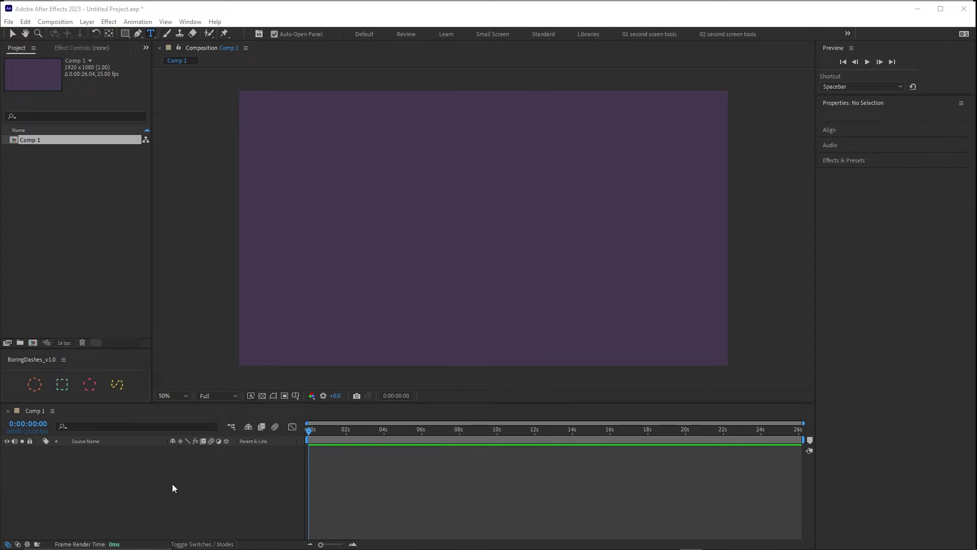
Step: Add a BoringDashes circle, lock radii with Uniform Scale, shrink it, and set 6 dashes
{"action": "left_click", "coordinate": [36, 385]}
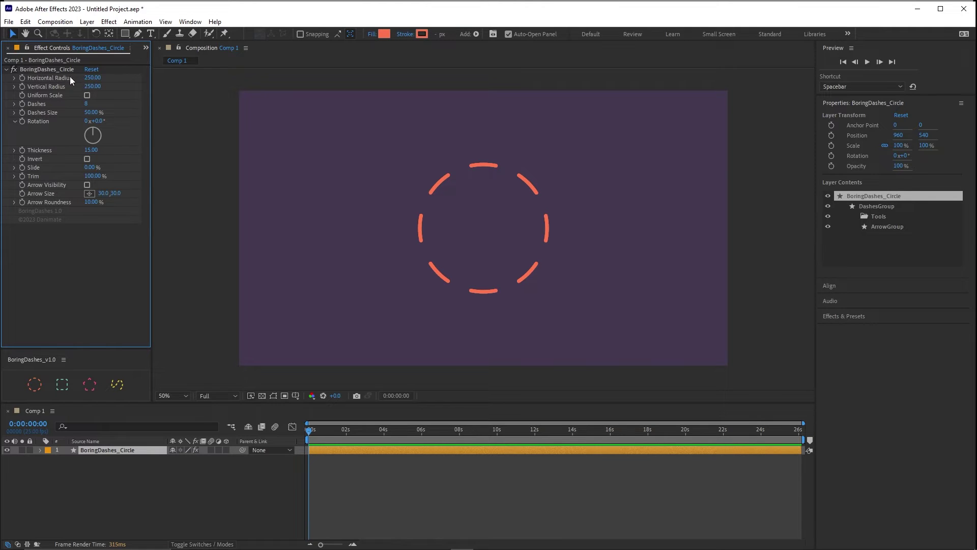
{"action": "left_click_drag", "start_coordinate": [84, 78], "coordinate": [270, 101]}
{"action": "left_click_drag", "start_coordinate": [90, 86], "coordinate": [181, 85]}
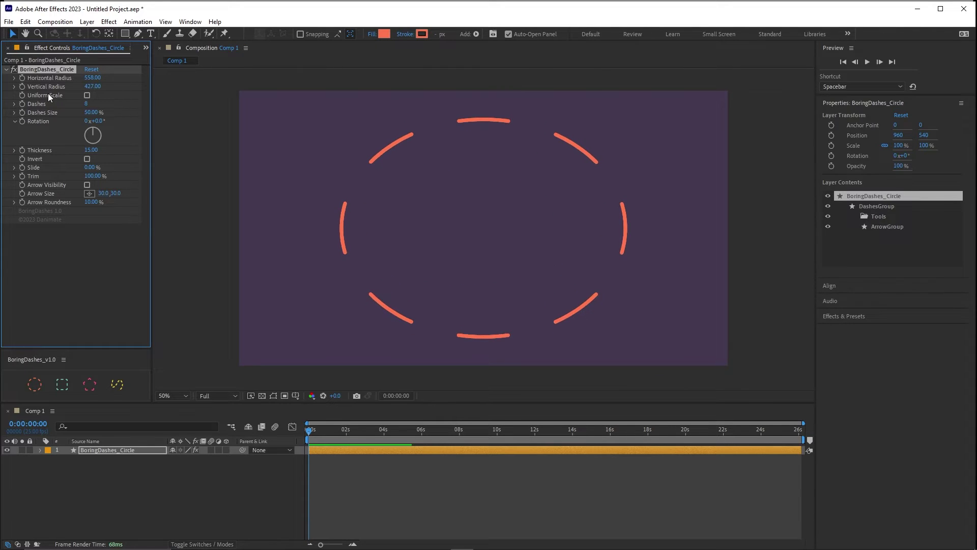
{"action": "left_click", "coordinate": [87, 95]}
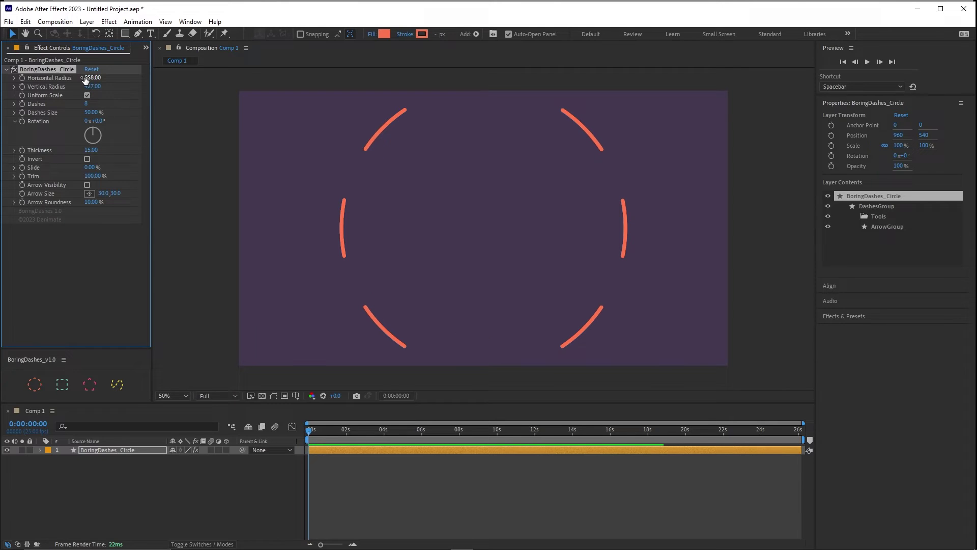
{"action": "left_click_drag", "start_coordinate": [85, 80], "coordinate": [22, 80]}
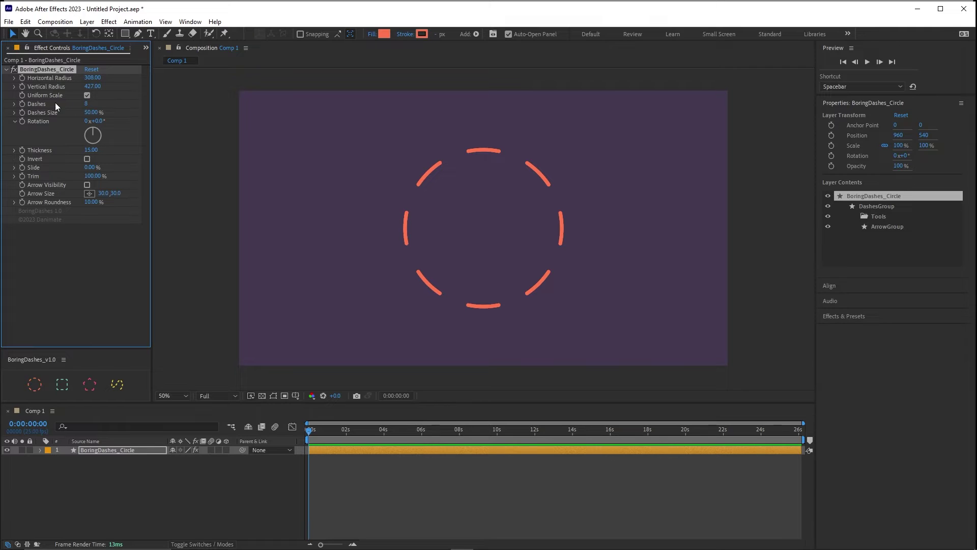
{"action": "left_click_drag", "start_coordinate": [86, 104], "coordinate": [190, 129]}
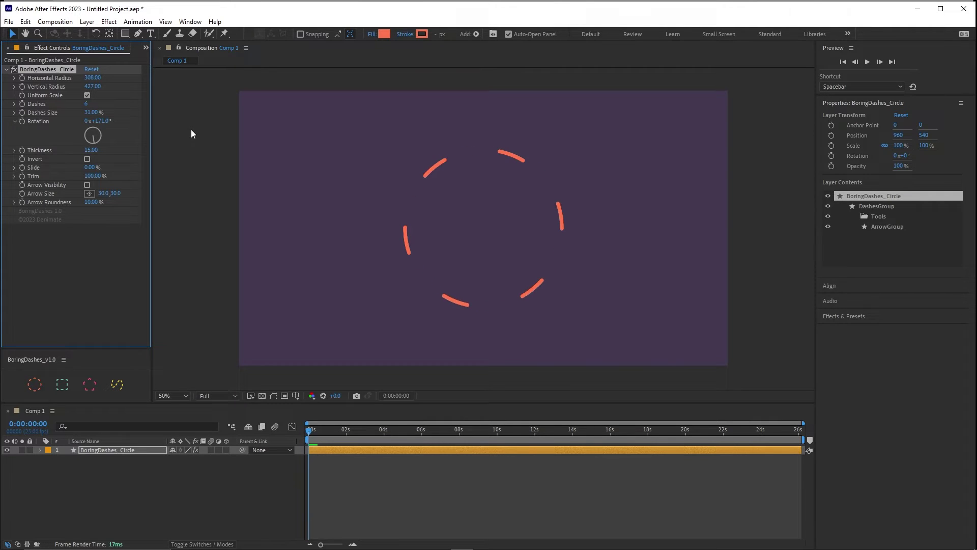
Step: Unlock the radii, flatten the ring into a rotated ellipse, adjust thickness, and shorten dashes to 13%
{"action": "left_click", "coordinate": [87, 96]}
{"action": "left_click_drag", "start_coordinate": [96, 84], "coordinate": [28, 87]}
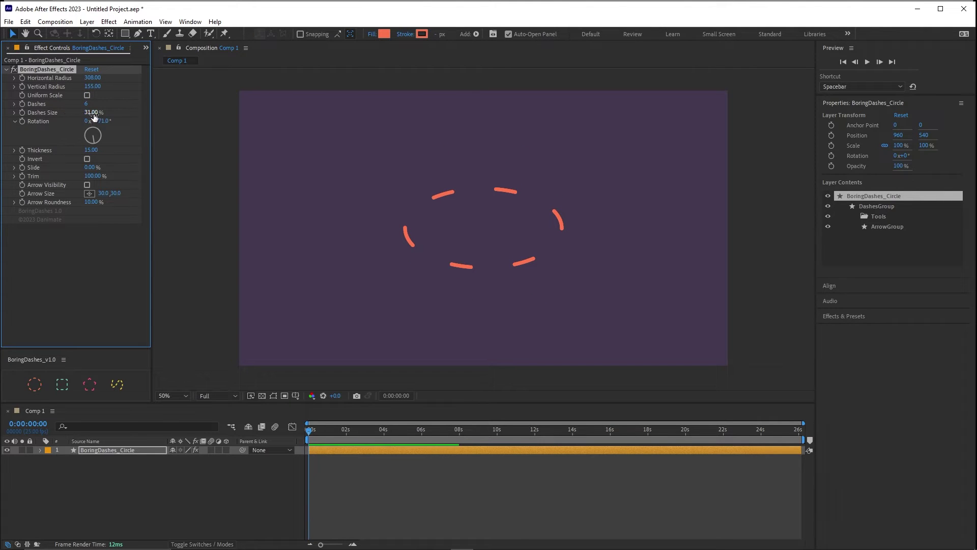
{"action": "left_click_drag", "start_coordinate": [98, 121], "coordinate": [428, 141]}
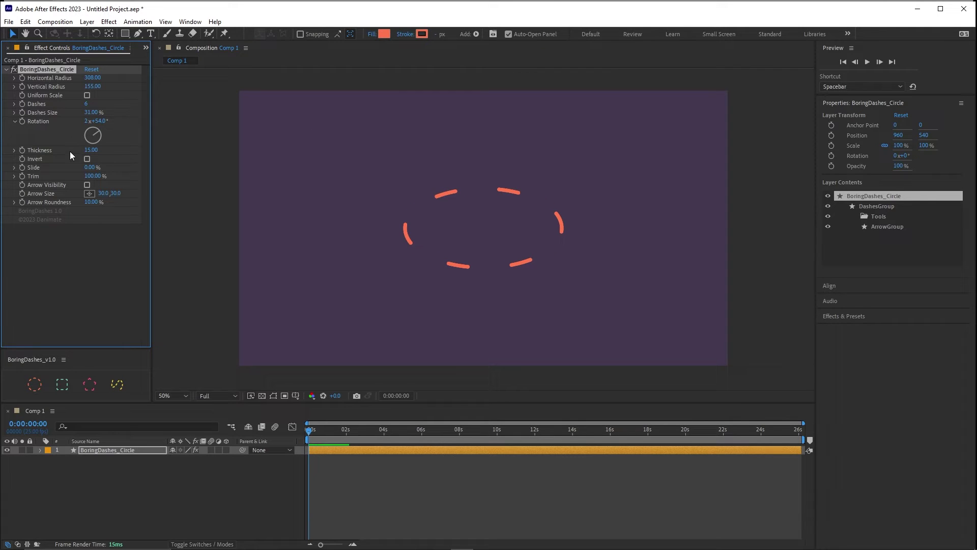
{"action": "left_click_drag", "start_coordinate": [90, 150], "coordinate": [159, 145]}
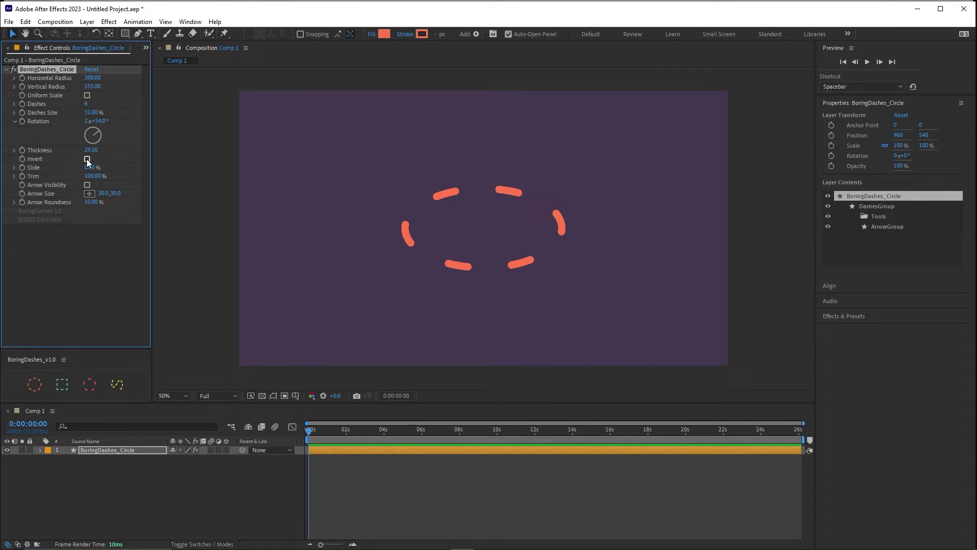
{"action": "left_click_drag", "start_coordinate": [91, 112], "coordinate": [80, 112]}
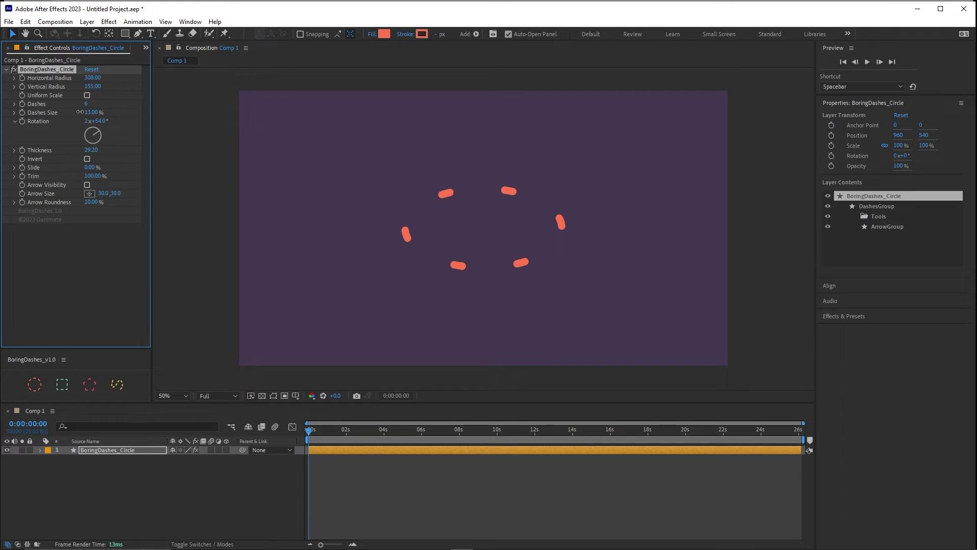
Step: Toggle Invert on and off, then reset the BoringDashes_Circle effect to its defaults
{"action": "left_click", "coordinate": [87, 159]}
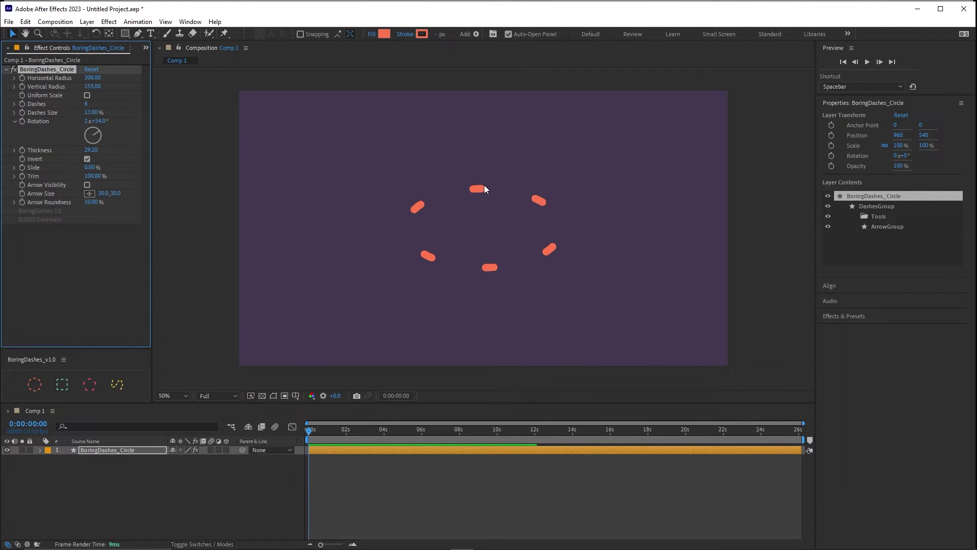
{"action": "left_click", "coordinate": [87, 159]}
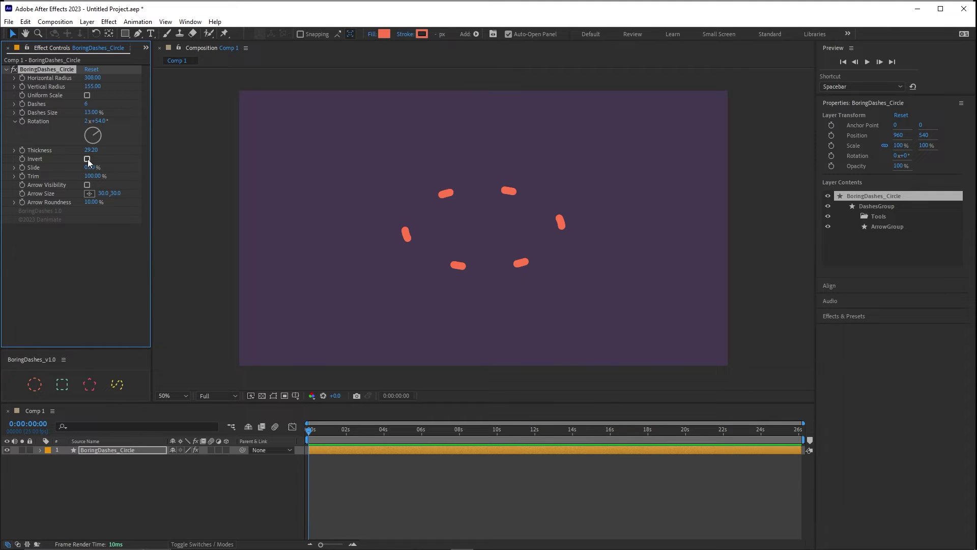
{"action": "left_click", "coordinate": [90, 69]}
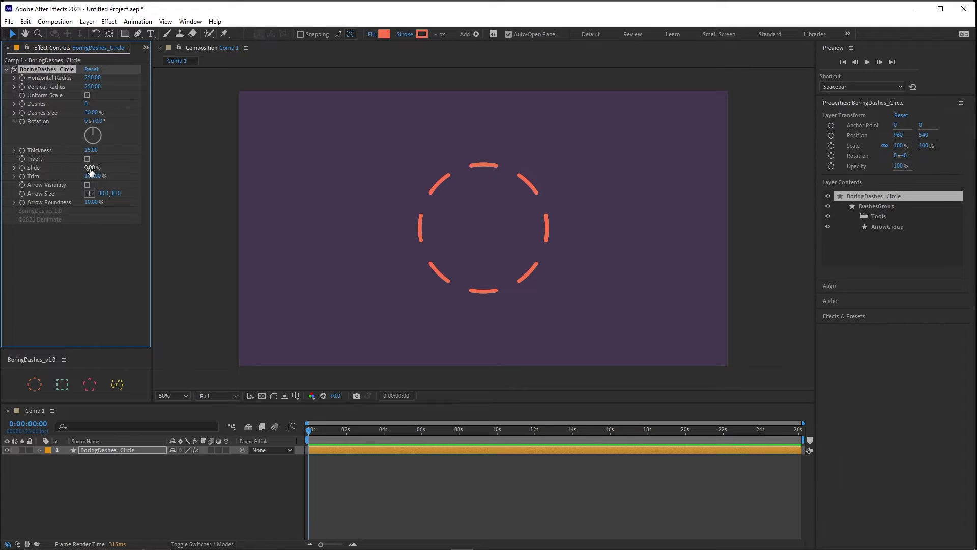
Step: Test sliding and inverting the dashes, then set Slide back to 0%
{"action": "mouse_move", "coordinate": [91, 170]}
{"action": "left_mouse_down"}
{"action": "mouse_move", "coordinate": [143, 171]}
{"action": "mouse_move", "coordinate": [34, 159]}
{"action": "mouse_move", "coordinate": [88, 166]}
{"action": "left_mouse_up"}
{"action": "left_click", "coordinate": [87, 159]}
{"action": "left_click_drag", "start_coordinate": [95, 167], "coordinate": [116, 175]}
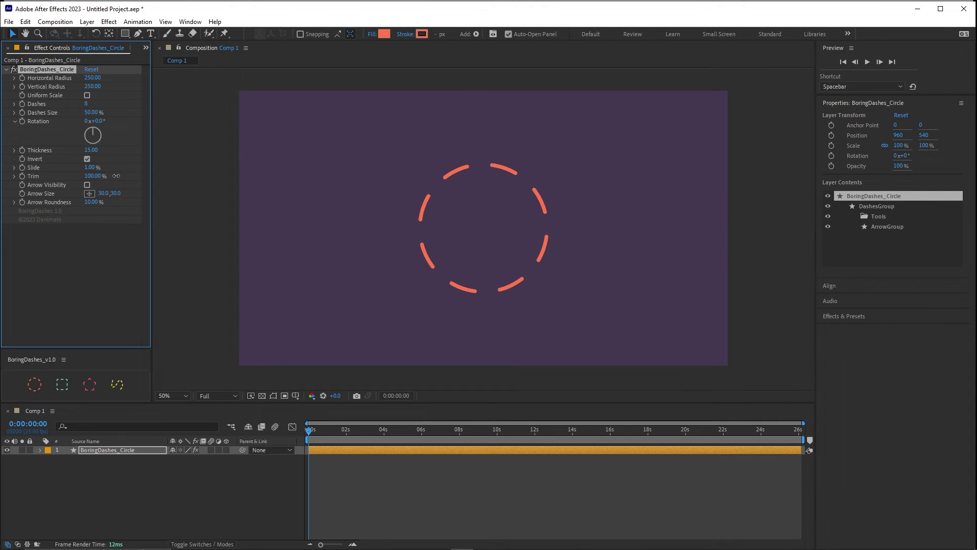
{"action": "left_click", "coordinate": [88, 167]}
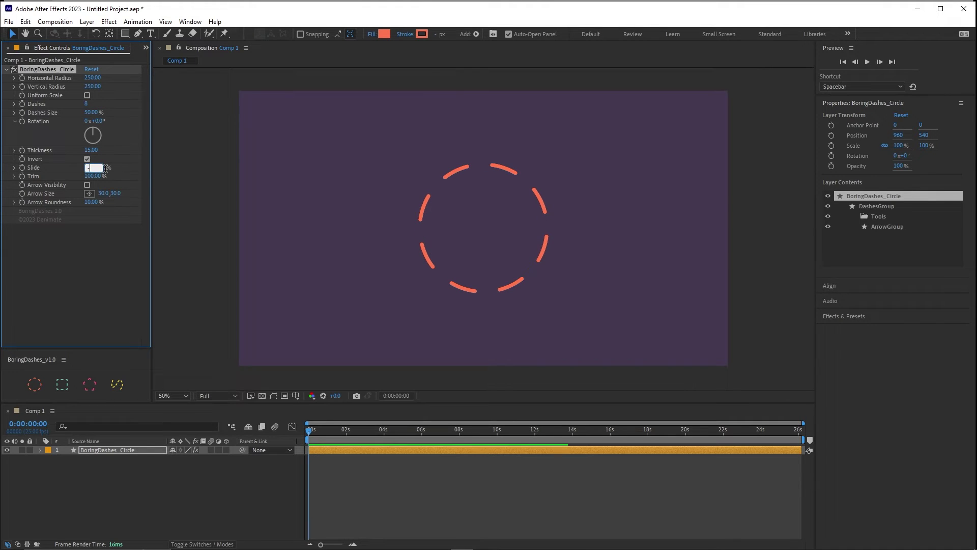
{"action": "type", "text": "0"}
{"action": "key", "text": "Return"}
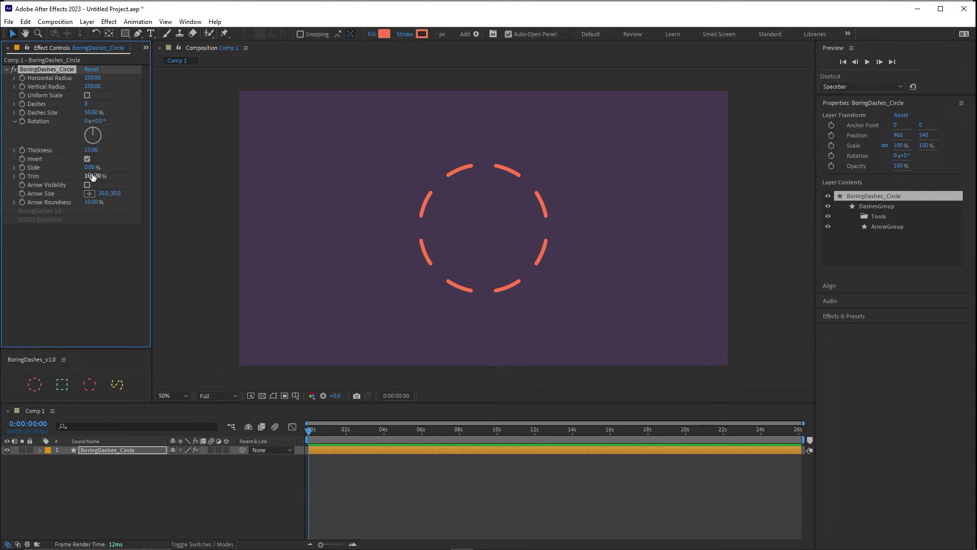
Step: Trim the circle to 64%, turn Invert off, and slide to 100% so the circle vanishes
{"action": "left_click_drag", "start_coordinate": [92, 176], "coordinate": [68, 170]}
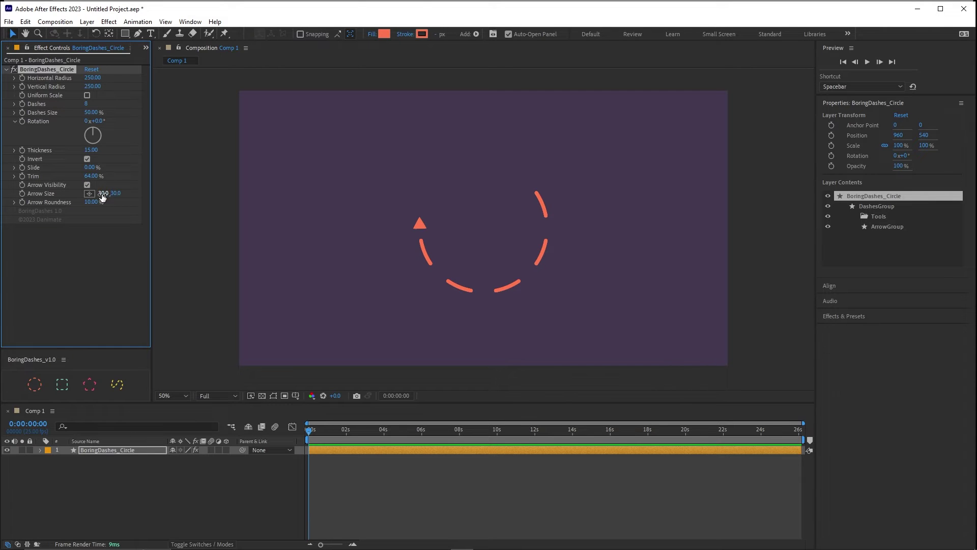
{"action": "left_click", "coordinate": [87, 158]}
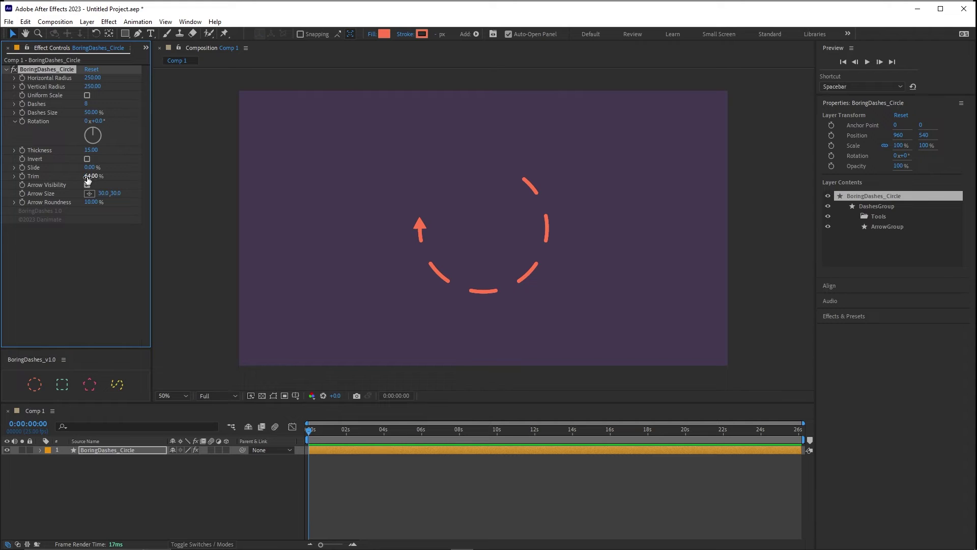
{"action": "left_click_drag", "start_coordinate": [87, 169], "coordinate": [150, 163]}
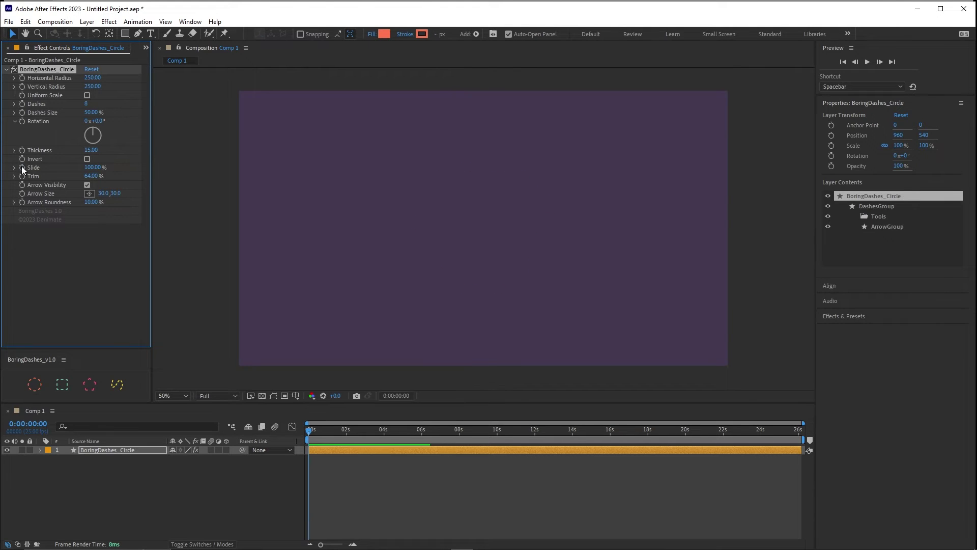
Step: At about 4 seconds, set Slide to 0% to end the animation
{"action": "left_click", "coordinate": [383, 433]}
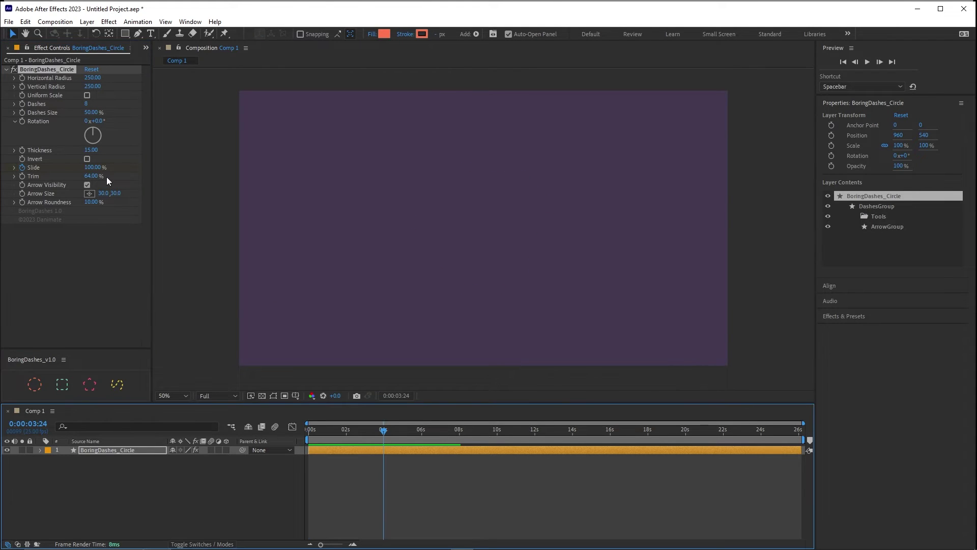
{"action": "left_click", "coordinate": [92, 167]}
{"action": "type", "text": "0"}
{"action": "key", "text": "Return"}
{"action": "left_click", "coordinate": [384, 433]}
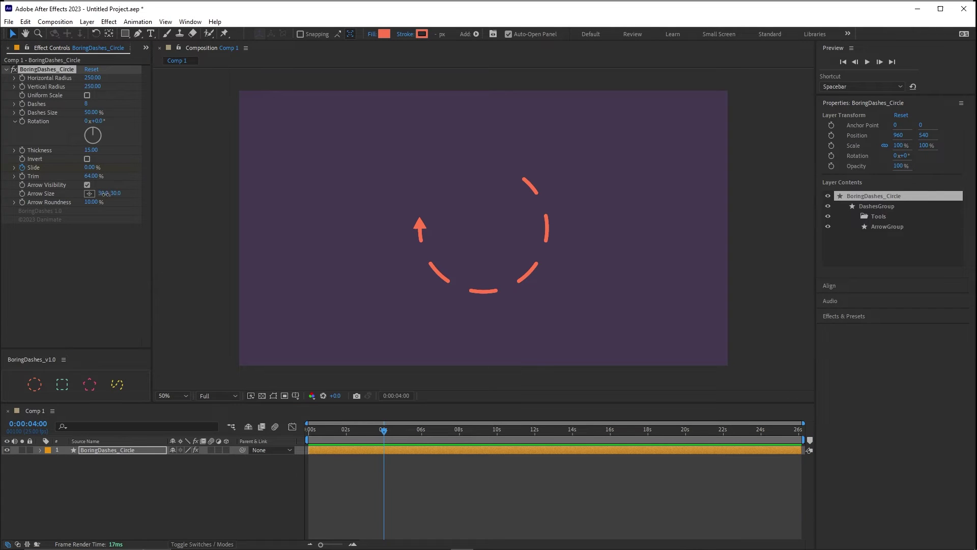
Step: Enlarge and widen the arrowhead, then preview the sliding arrow
{"action": "left_click_drag", "start_coordinate": [104, 195], "coordinate": [57, 212]}
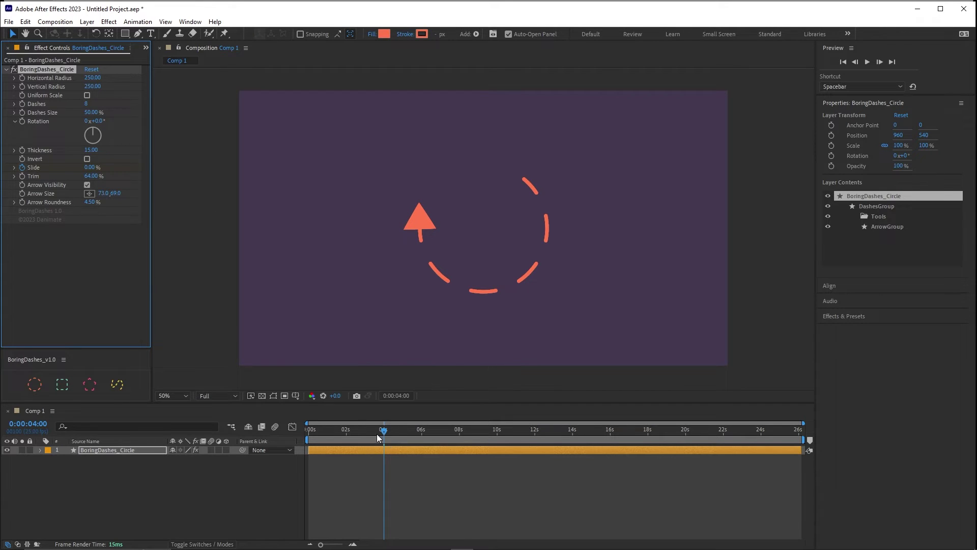
{"action": "left_click", "coordinate": [250, 484]}
{"action": "key", "text": "space"}
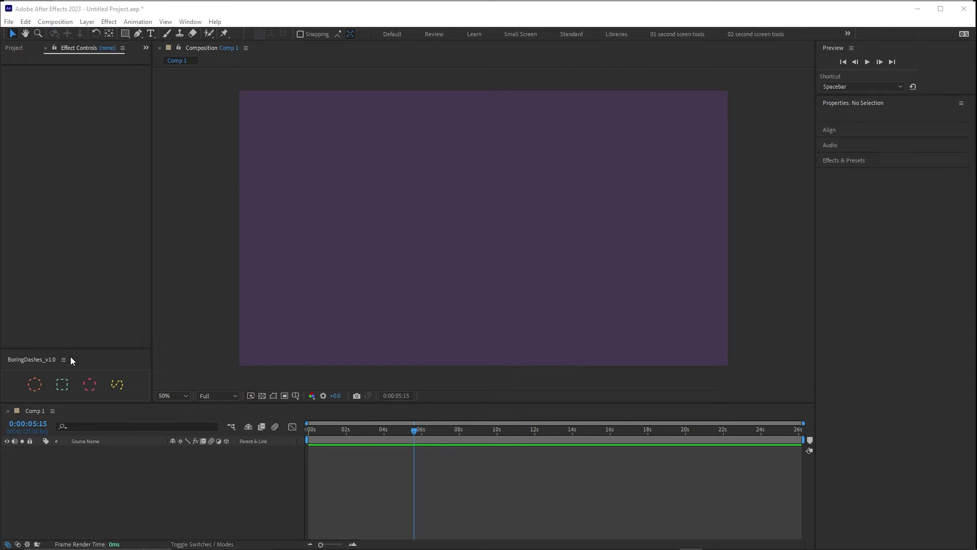
Step: Add a BoringDashes box sized about 277 × 304 with Uniform Scale, keeping Roundness at 0
{"action": "left_click", "coordinate": [64, 388]}
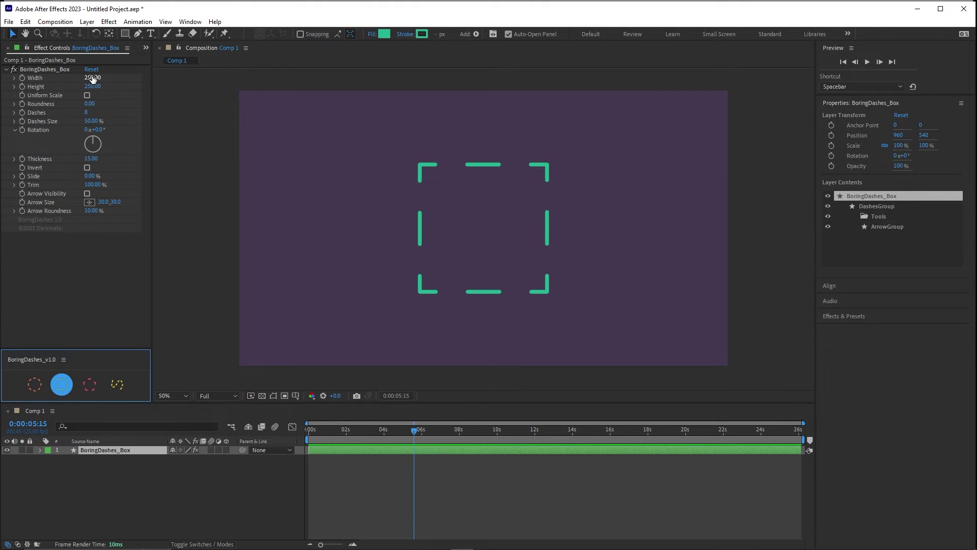
{"action": "mouse_move", "coordinate": [92, 78]}
{"action": "left_mouse_down"}
{"action": "mouse_move", "coordinate": [134, 78]}
{"action": "mouse_move", "coordinate": [106, 77]}
{"action": "mouse_move", "coordinate": [90, 96]}
{"action": "left_mouse_up"}
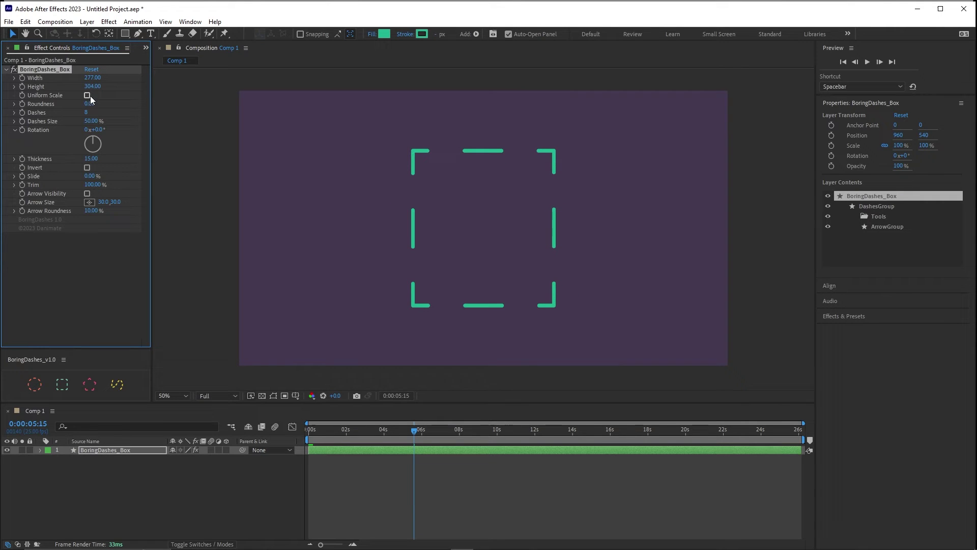
{"action": "left_click", "coordinate": [88, 95]}
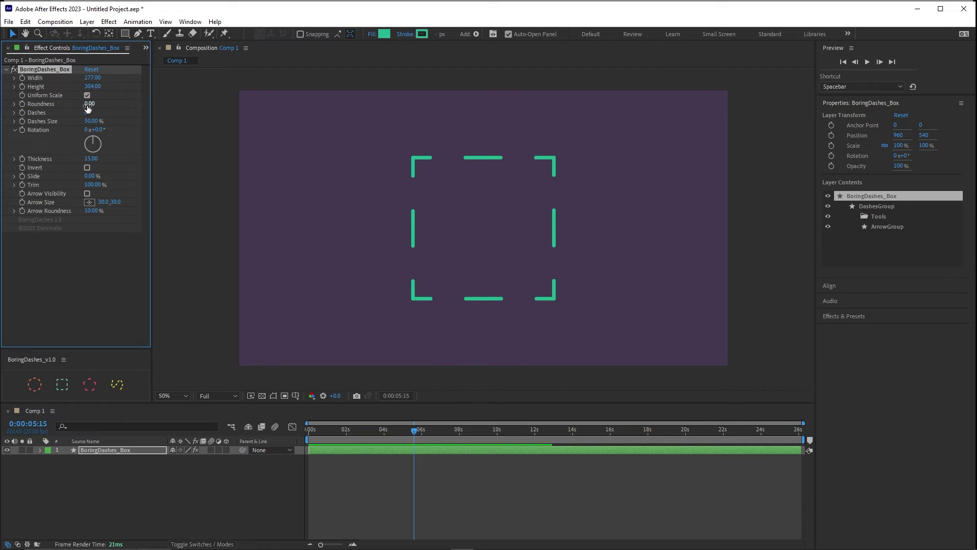
{"action": "left_click_drag", "start_coordinate": [88, 104], "coordinate": [339, 105]}
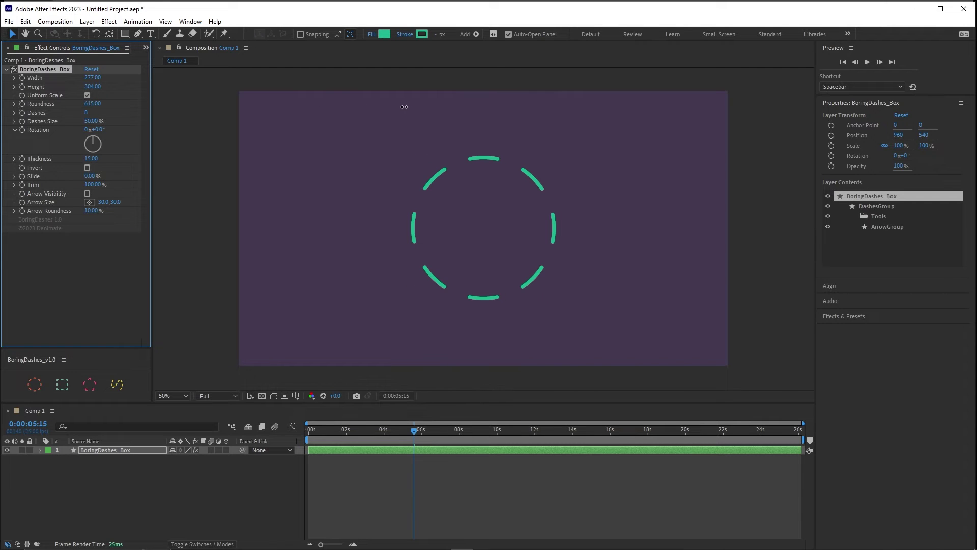
{"action": "left_click_drag", "start_coordinate": [256, 112], "coordinate": [63, 107]}
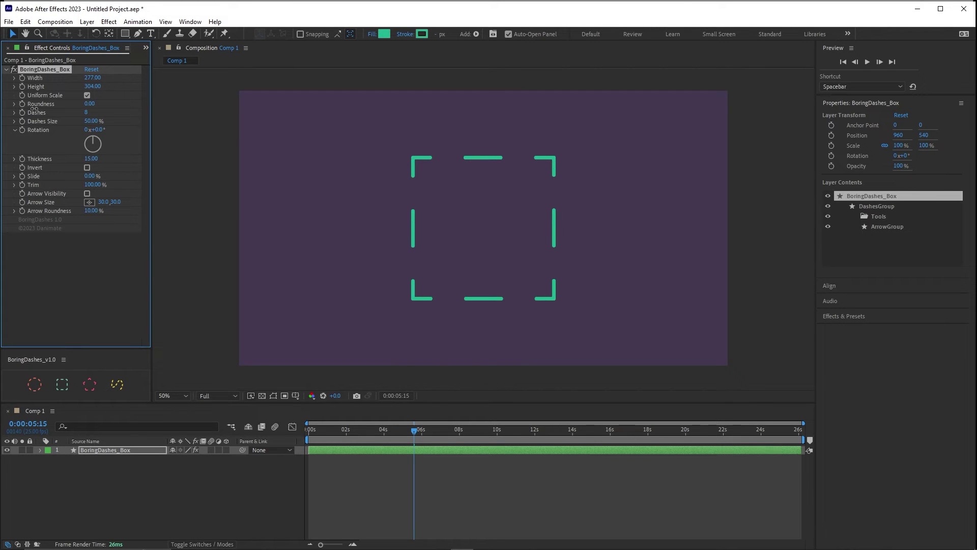
Step: Give the box 25 dashes, roundness 103 and thicker dashes, leaving Invert off
{"action": "left_click_drag", "start_coordinate": [85, 112], "coordinate": [170, 111]}
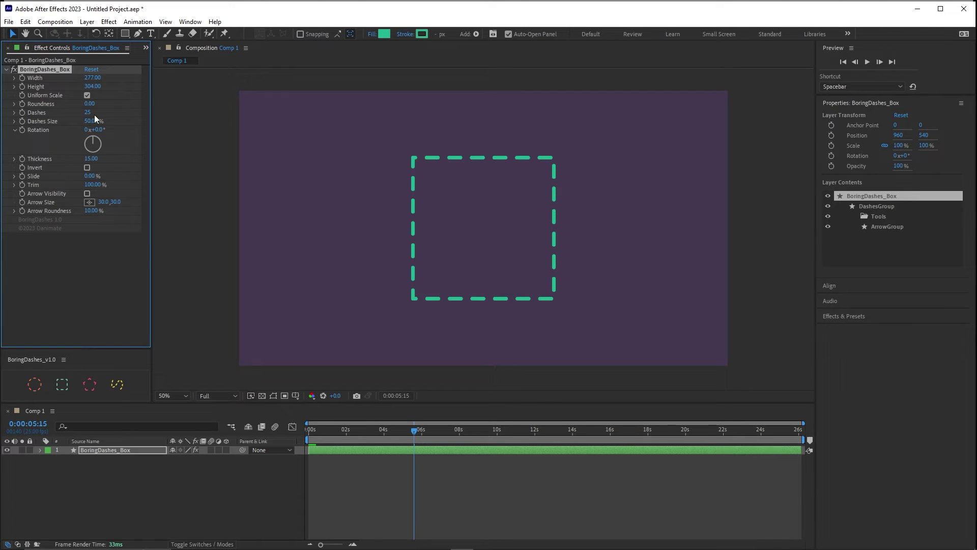
{"action": "left_click_drag", "start_coordinate": [90, 103], "coordinate": [231, 136]}
{"action": "mouse_move", "coordinate": [93, 158]}
{"action": "left_mouse_down"}
{"action": "mouse_move", "coordinate": [146, 155]}
{"action": "mouse_move", "coordinate": [98, 162]}
{"action": "left_mouse_up"}
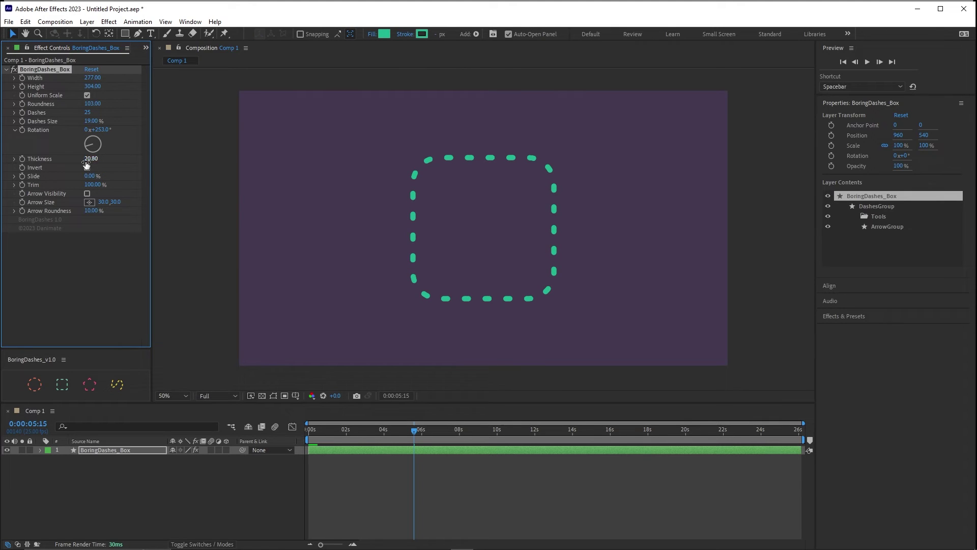
{"action": "left_click", "coordinate": [87, 168]}
{"action": "left_click", "coordinate": [87, 167]}
Step: Return Slide to 0%, trim the outline to 53% and add an enlarged arrowhead
{"action": "mouse_move", "coordinate": [91, 176]}
{"action": "left_mouse_down"}
{"action": "mouse_move", "coordinate": [130, 174]}
{"action": "mouse_move", "coordinate": [60, 174]}
{"action": "mouse_move", "coordinate": [78, 180]}
{"action": "left_mouse_up"}
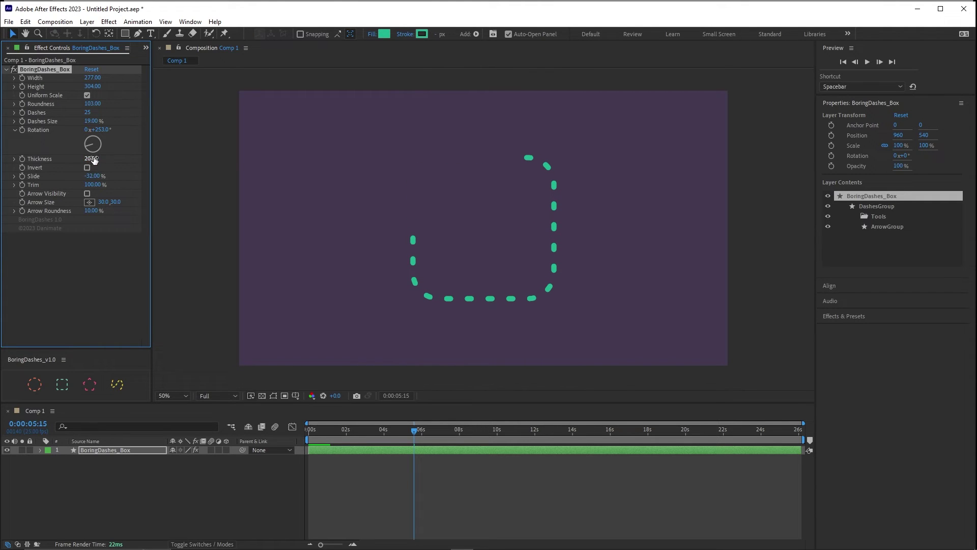
{"action": "left_click", "coordinate": [92, 176]}
{"action": "type", "text": "00"}
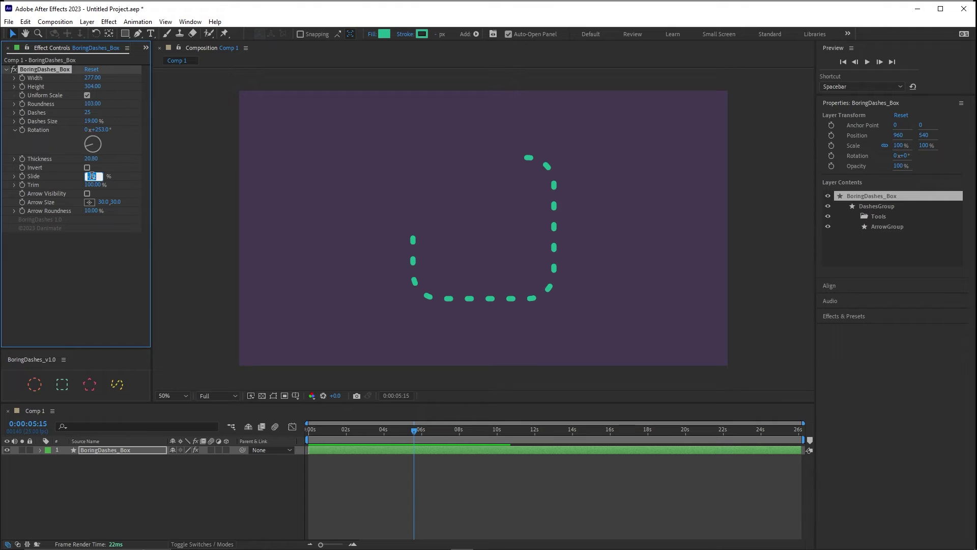
{"action": "key", "text": "Return"}
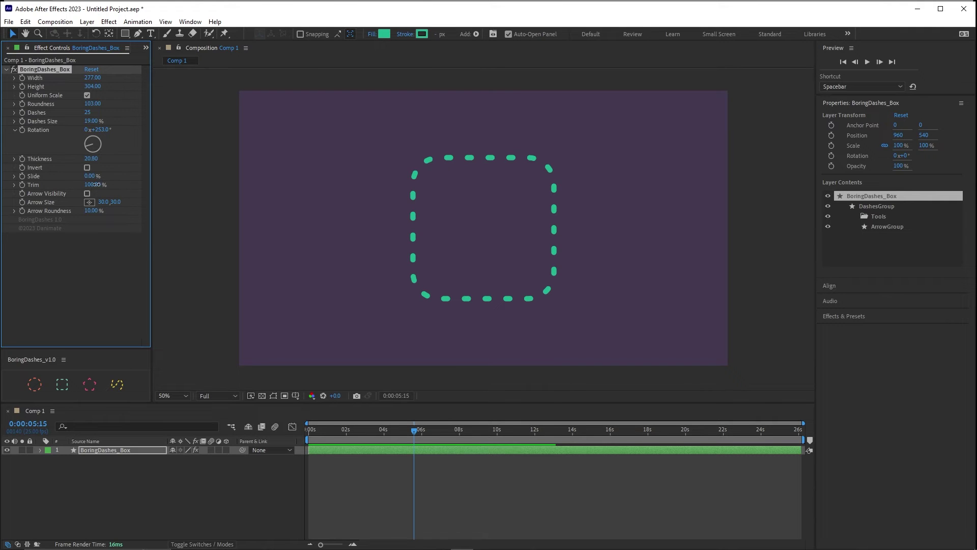
{"action": "mouse_move", "coordinate": [92, 184]}
{"action": "left_mouse_down"}
{"action": "mouse_move", "coordinate": [122, 185]}
{"action": "mouse_move", "coordinate": [90, 192]}
{"action": "mouse_move", "coordinate": [105, 189]}
{"action": "left_mouse_up"}
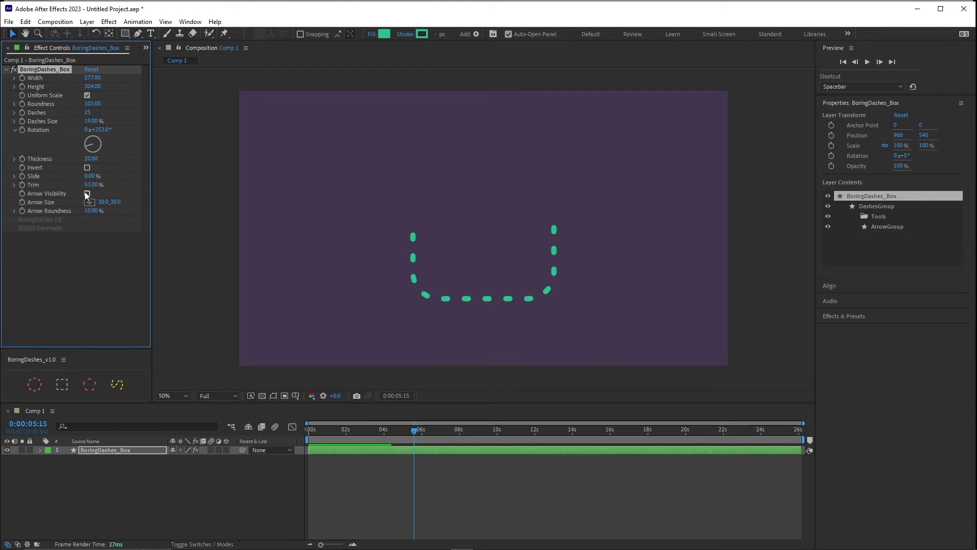
{"action": "left_click", "coordinate": [87, 194]}
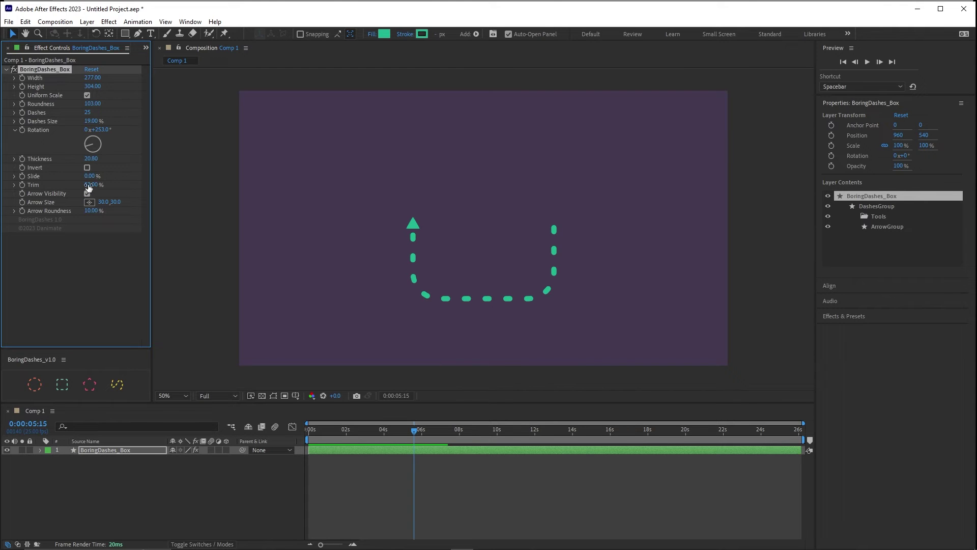
{"action": "mouse_move", "coordinate": [101, 202]}
{"action": "left_mouse_down"}
{"action": "mouse_move", "coordinate": [124, 202]}
{"action": "mouse_move", "coordinate": [100, 210]}
{"action": "left_mouse_up"}
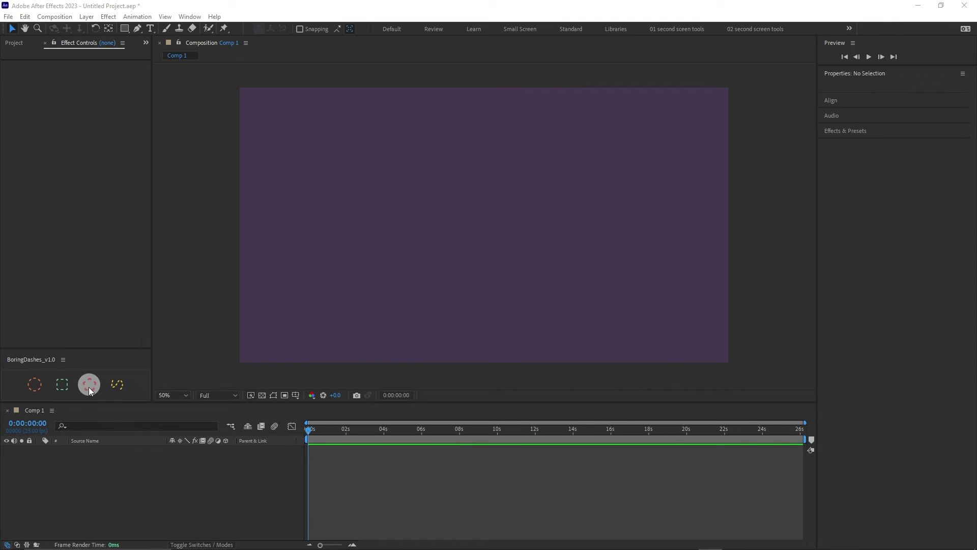
Step: Add a BoringDashes_Poly layer with Outer Radius 335 and Outer Roundness 120
{"action": "left_click", "coordinate": [92, 387]}
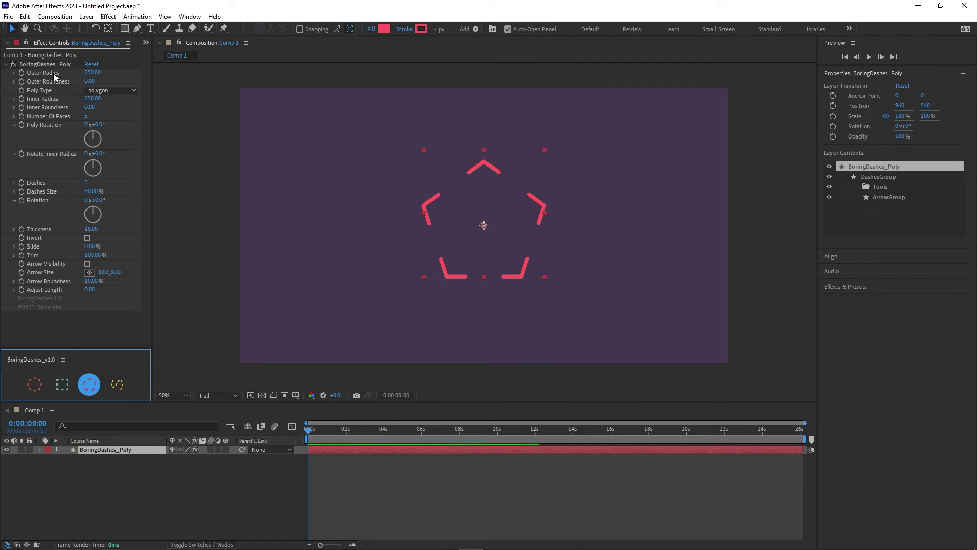
{"action": "left_click", "coordinate": [99, 73]}
{"action": "left_click_drag", "start_coordinate": [93, 75], "coordinate": [148, 81]}
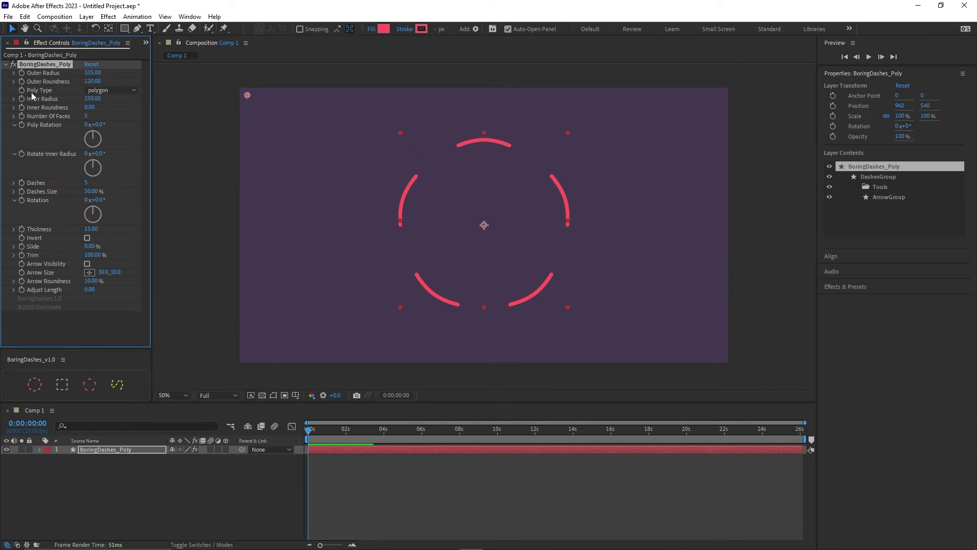
Step: Make the polygon a star with its path shown, Inner Radius 112, Inner Roundness 102 and 8 faces
{"action": "left_click", "coordinate": [107, 91]}
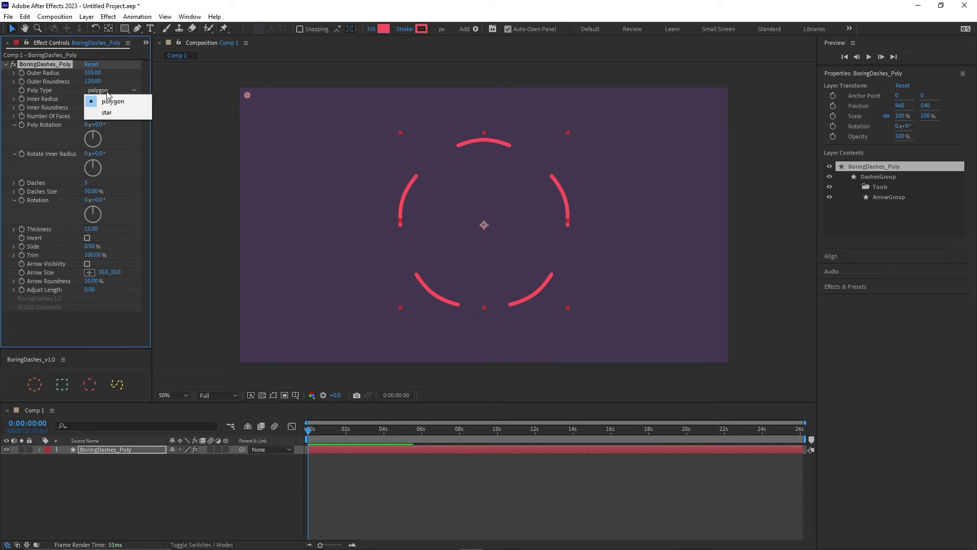
{"action": "left_click", "coordinate": [108, 114]}
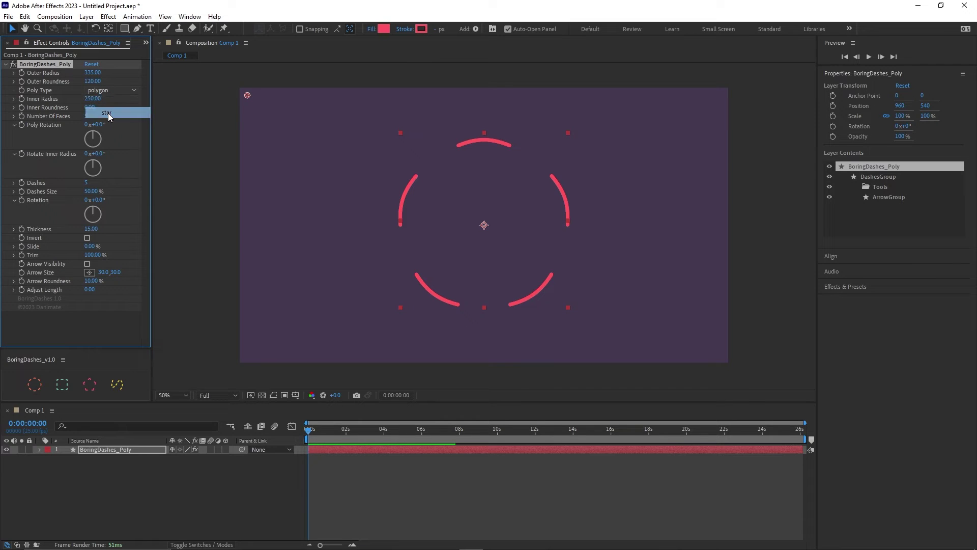
{"action": "left_click", "coordinate": [273, 395]}
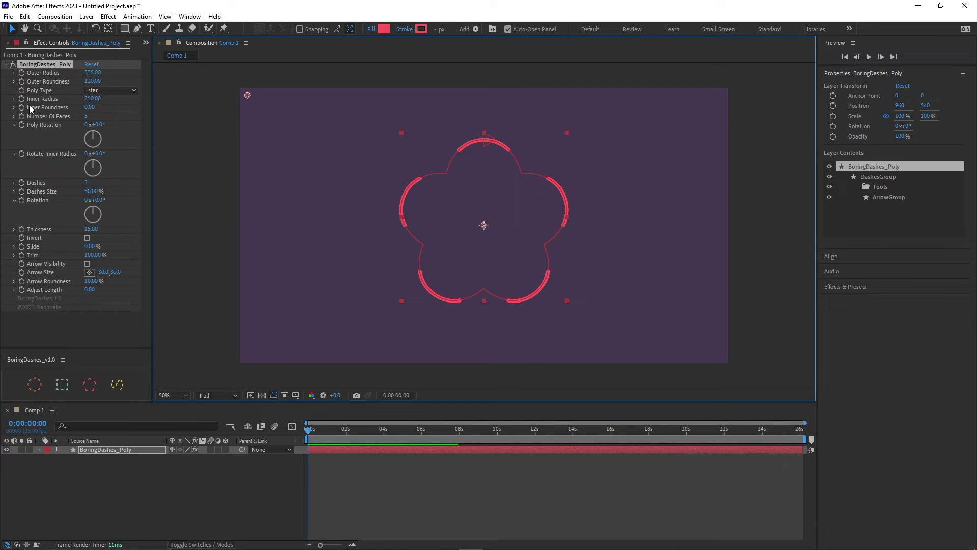
{"action": "left_click_drag", "start_coordinate": [91, 98], "coordinate": [138, 105]}
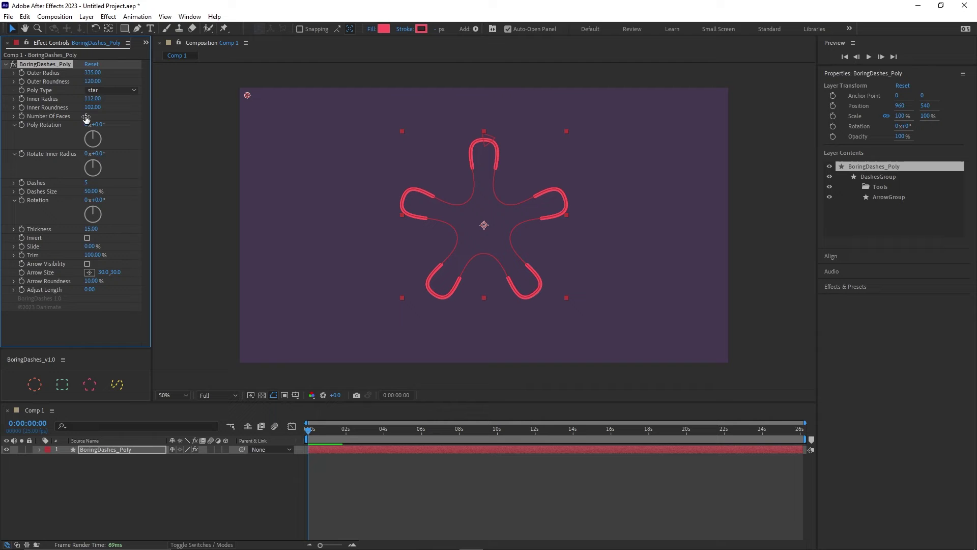
{"action": "left_click_drag", "start_coordinate": [89, 115], "coordinate": [104, 118]}
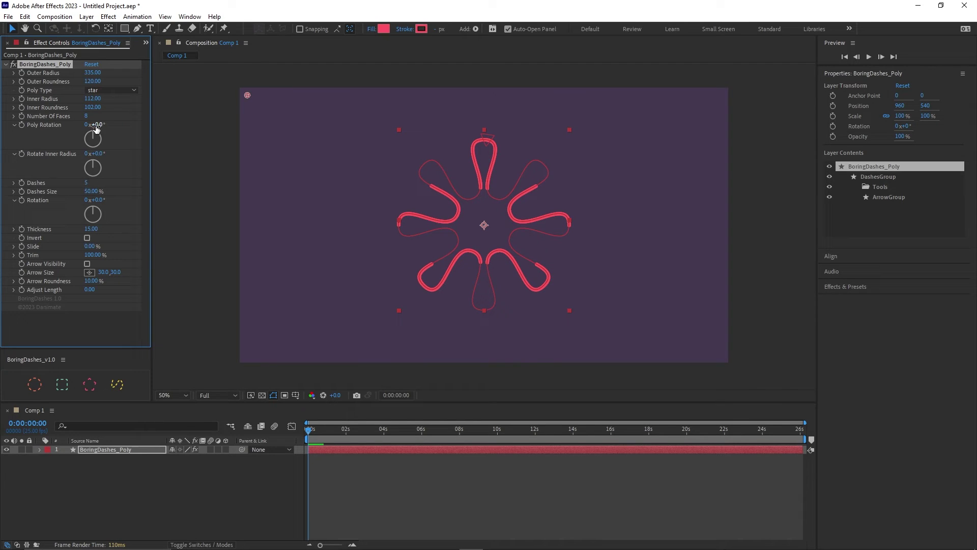
Step: Set 16 dashes, Poly Rotation 90°, Rotate Inner Radius 128°, Dashes Size 26% and dash Rotation 93°
{"action": "left_click", "coordinate": [86, 182]}
{"action": "type", "text": "16"}
{"action": "key", "text": "Return"}
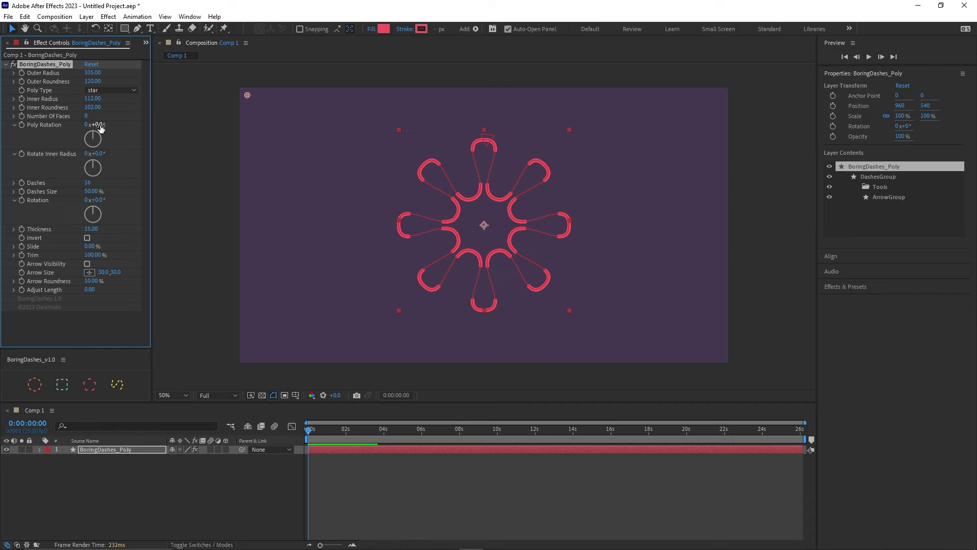
{"action": "left_click_drag", "start_coordinate": [100, 126], "coordinate": [155, 133]}
{"action": "left_click_drag", "start_coordinate": [101, 154], "coordinate": [173, 161]}
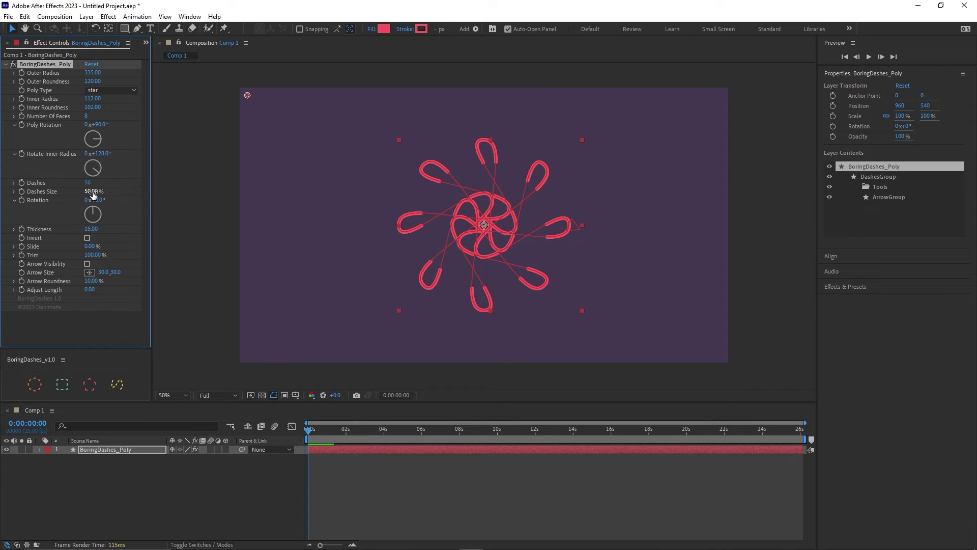
{"action": "left_click_drag", "start_coordinate": [93, 195], "coordinate": [78, 192]}
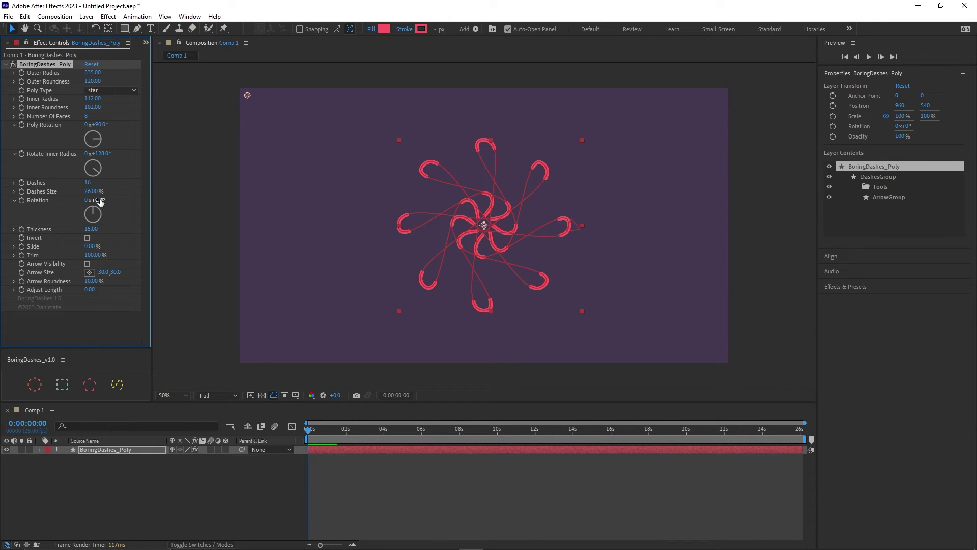
{"action": "left_click_drag", "start_coordinate": [100, 200], "coordinate": [153, 205]}
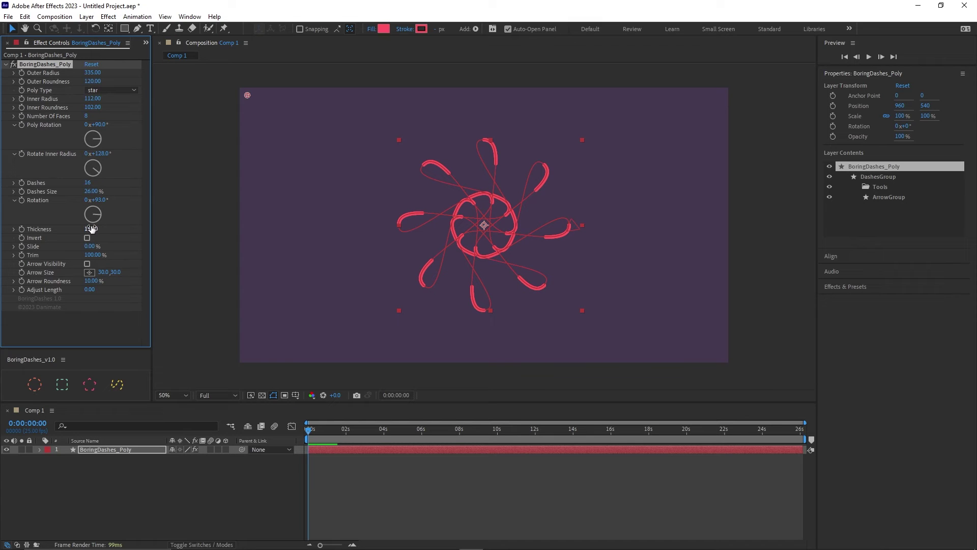
Step: Thicken the star's dashes, leave them inverted, and undo a trial slide
{"action": "mouse_move", "coordinate": [101, 230]}
{"action": "left_mouse_down"}
{"action": "mouse_move", "coordinate": [113, 230]}
{"action": "mouse_move", "coordinate": [101, 244]}
{"action": "mouse_move", "coordinate": [88, 238]}
{"action": "left_mouse_up"}
{"action": "left_click", "coordinate": [87, 238]}
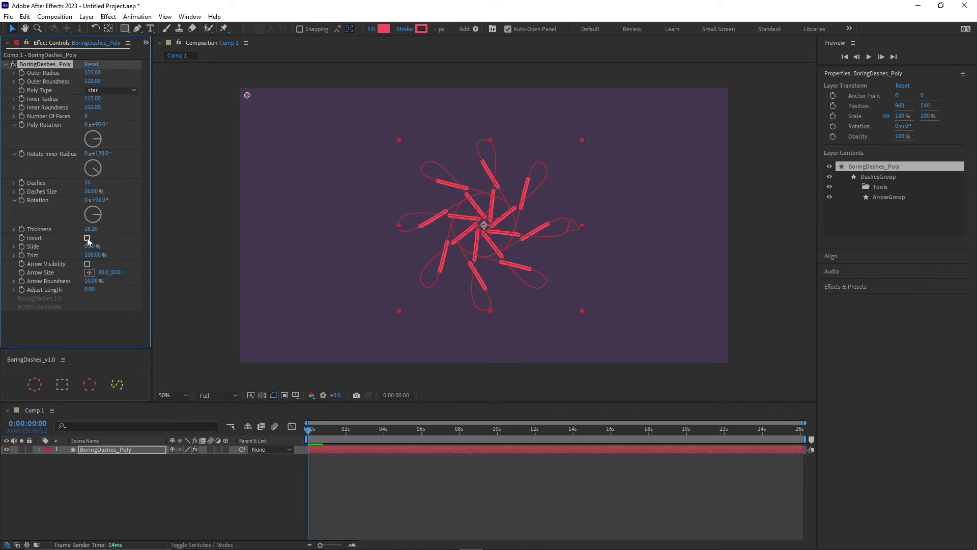
{"action": "left_click", "coordinate": [87, 239]}
{"action": "left_click", "coordinate": [87, 239]}
{"action": "left_click_drag", "start_coordinate": [88, 247], "coordinate": [122, 240]}
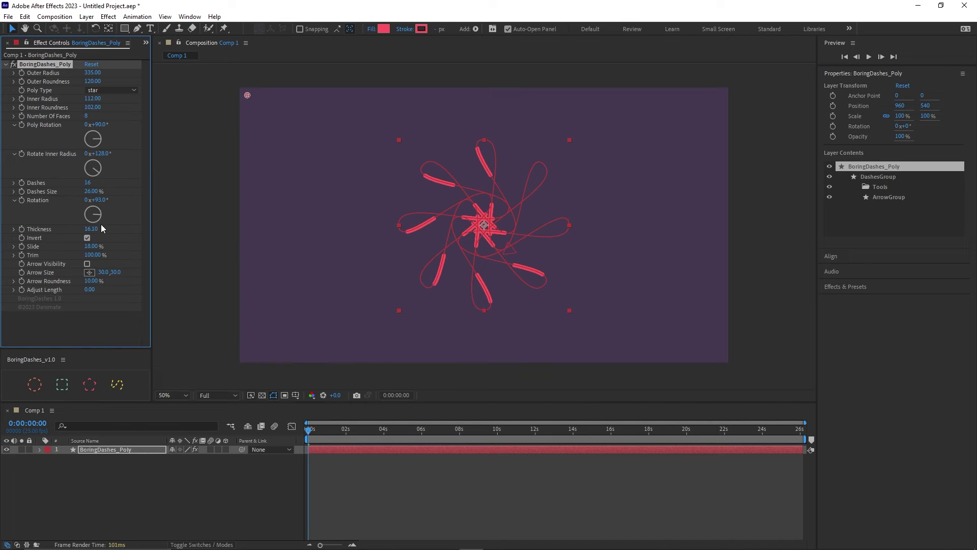
{"action": "key", "text": "ctrl+z"}
Step: Raise the dash count to 93, then reset the BoringDashes effect to defaults
{"action": "left_click_drag", "start_coordinate": [88, 184], "coordinate": [307, 189]}
{"action": "left_click_drag", "start_coordinate": [388, 198], "coordinate": [554, 202]}
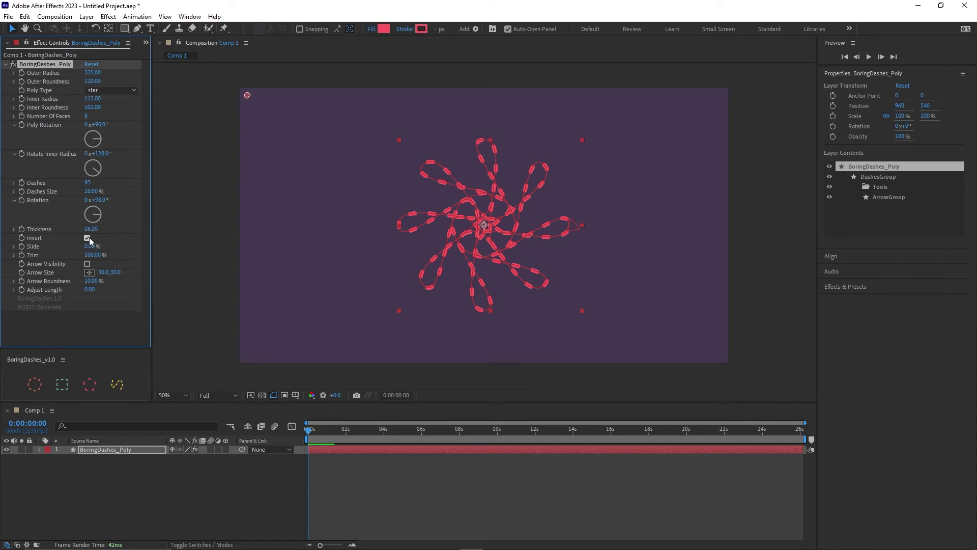
{"action": "left_click", "coordinate": [92, 65]}
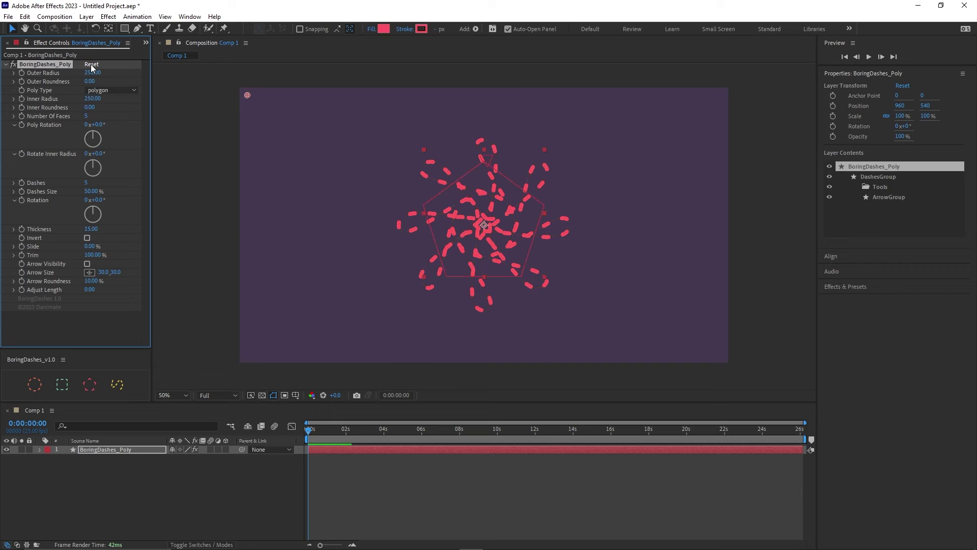
Step: Try sliding the pentagon's dashes with an arrowhead, then return Slide to 0%
{"action": "left_click_drag", "start_coordinate": [89, 248], "coordinate": [122, 247]}
{"action": "left_click", "coordinate": [88, 263]}
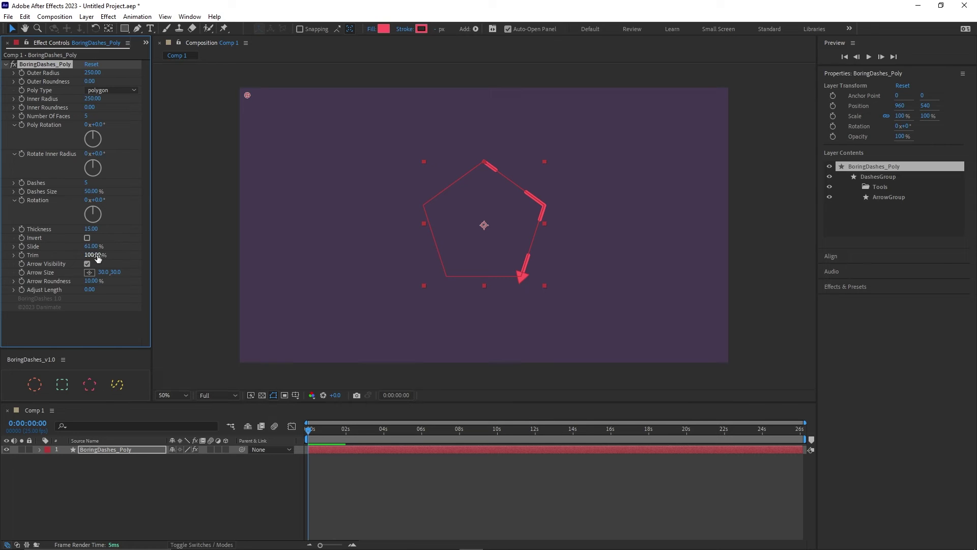
{"action": "left_click", "coordinate": [90, 246]}
{"action": "type", "text": "0"}
{"action": "key", "text": "Return"}
Step: Set 13 dashes with Trim at 100% and the arrowhead removed
{"action": "left_click_drag", "start_coordinate": [93, 254], "coordinate": [69, 251]}
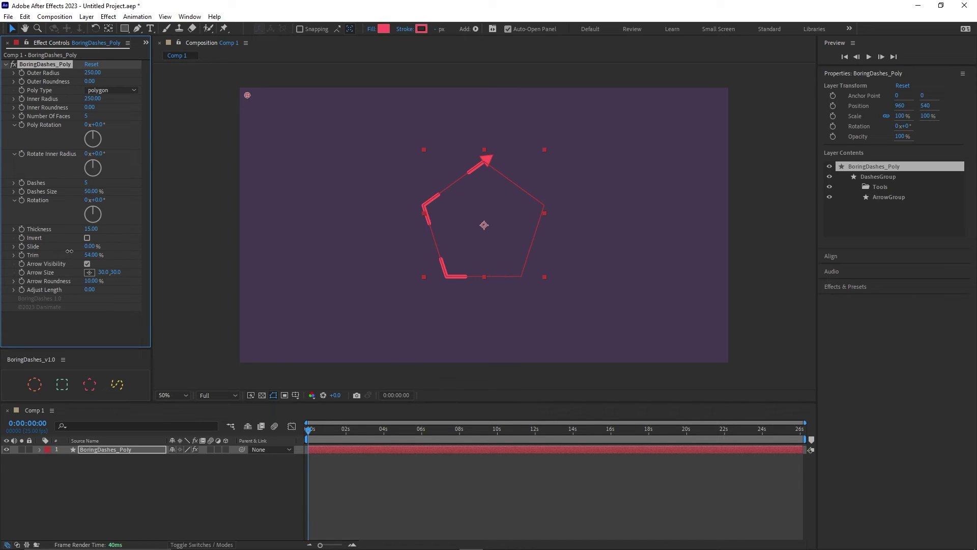
{"action": "left_click_drag", "start_coordinate": [86, 182], "coordinate": [127, 181]}
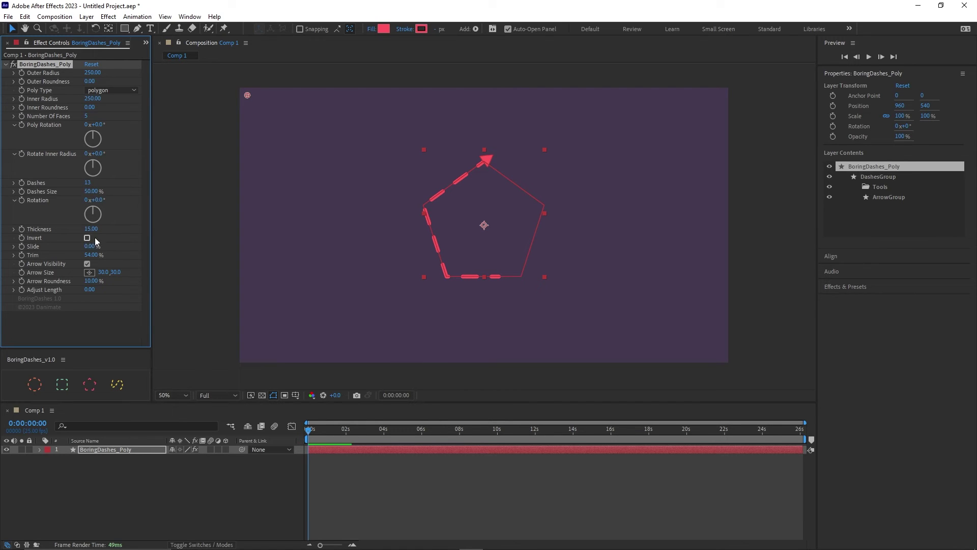
{"action": "left_click", "coordinate": [90, 255]}
{"action": "key", "text": "Return"}
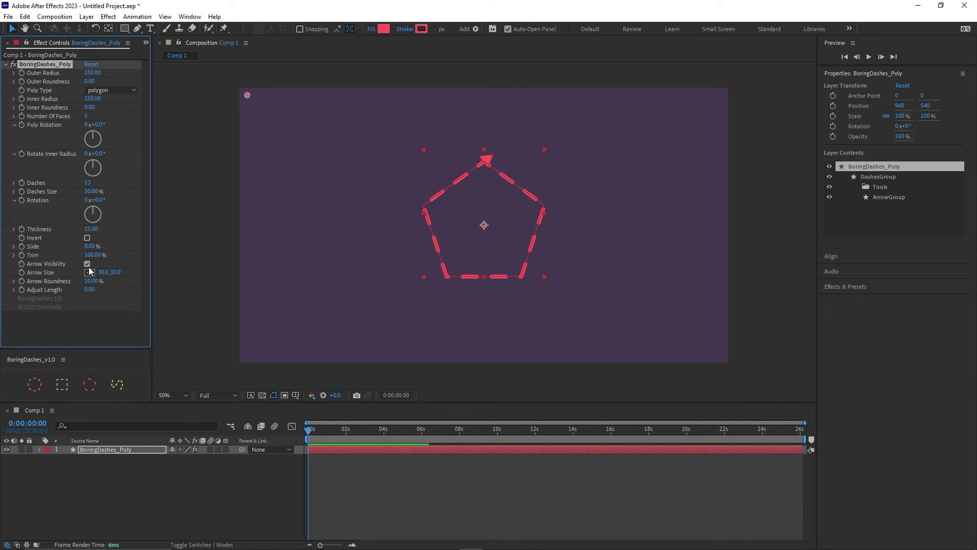
{"action": "left_click", "coordinate": [87, 264]}
Step: Make the pentagon a five-pointed star with Inner Radius 81 and a longer Adjust Length
{"action": "left_click", "coordinate": [107, 90]}
{"action": "left_click", "coordinate": [105, 114]}
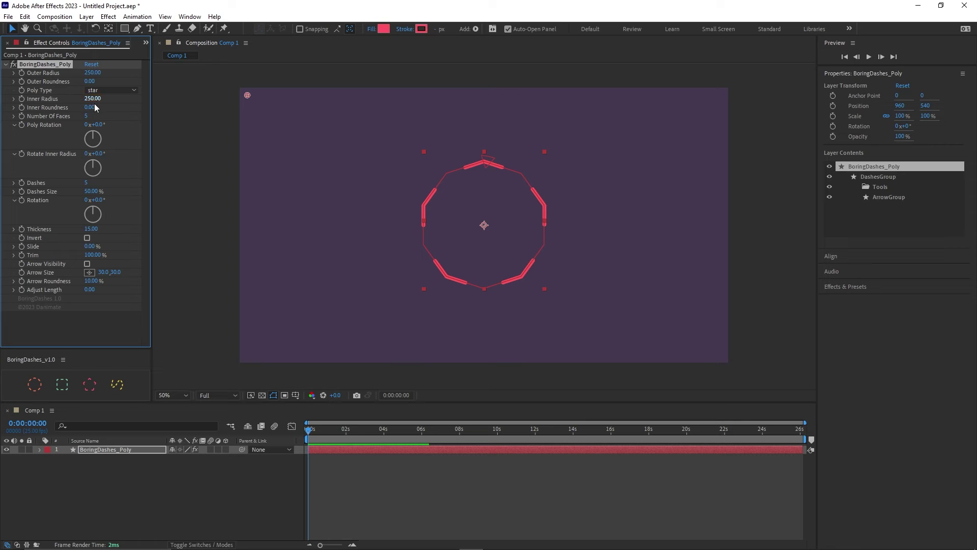
{"action": "left_click_drag", "start_coordinate": [92, 99], "coordinate": [10, 107]}
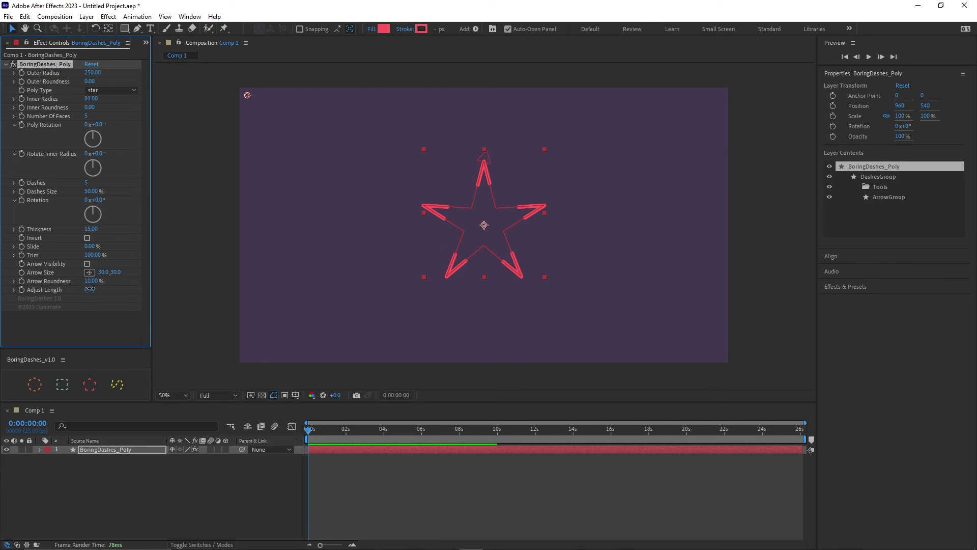
{"action": "left_click_drag", "start_coordinate": [91, 288], "coordinate": [94, 289]}
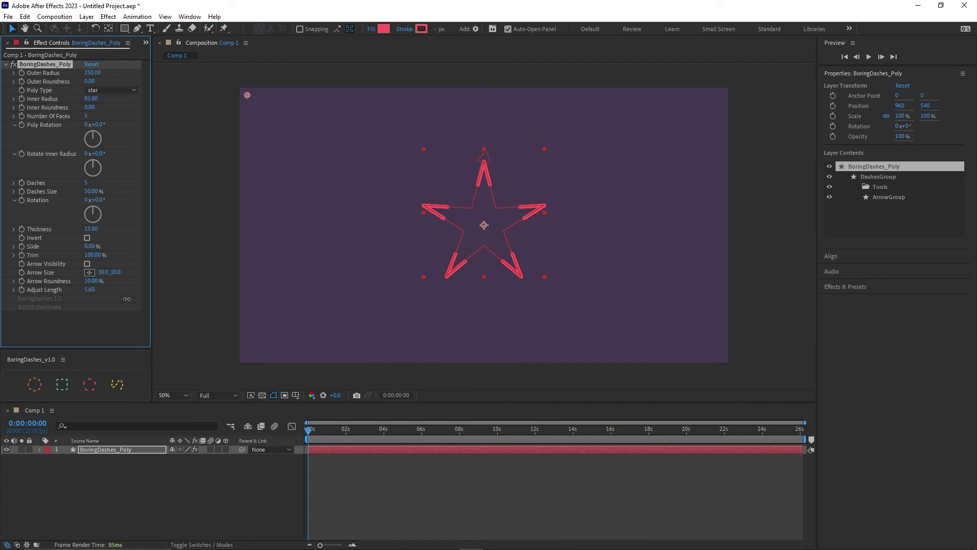
{"action": "left_click_drag", "start_coordinate": [125, 299], "coordinate": [127, 304]}
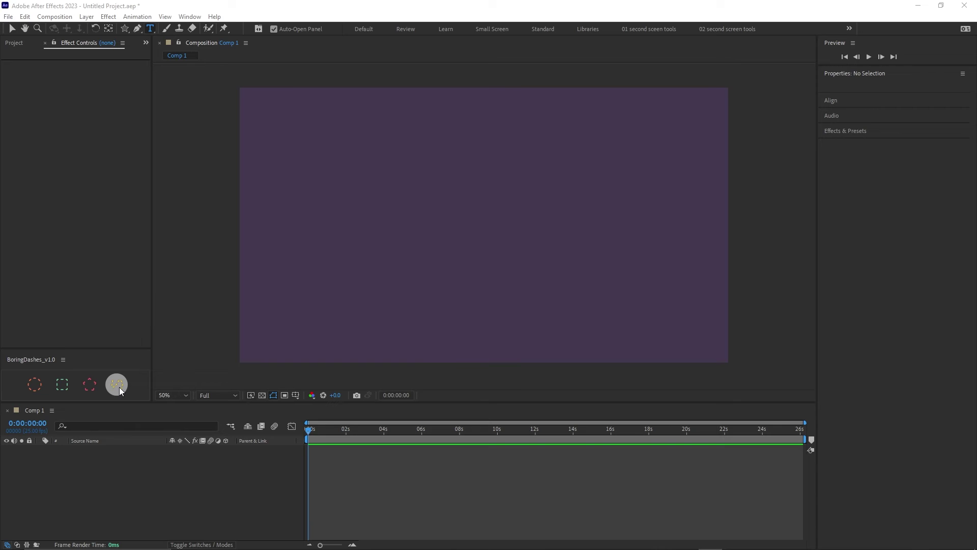
Step: Add a BoringDashes_Shape layer and drag its path points into an S-curve
{"action": "left_click", "coordinate": [120, 390]}
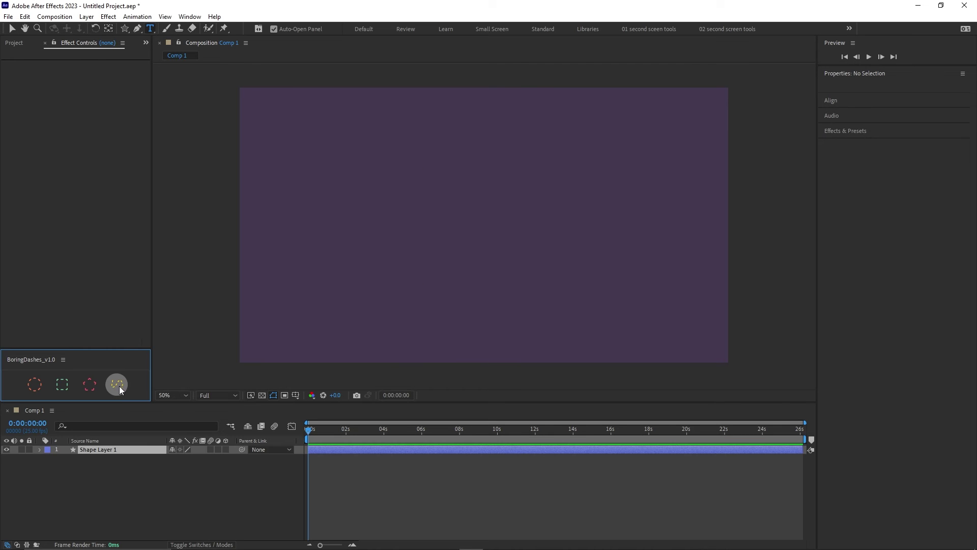
{"action": "left_click", "coordinate": [415, 261]}
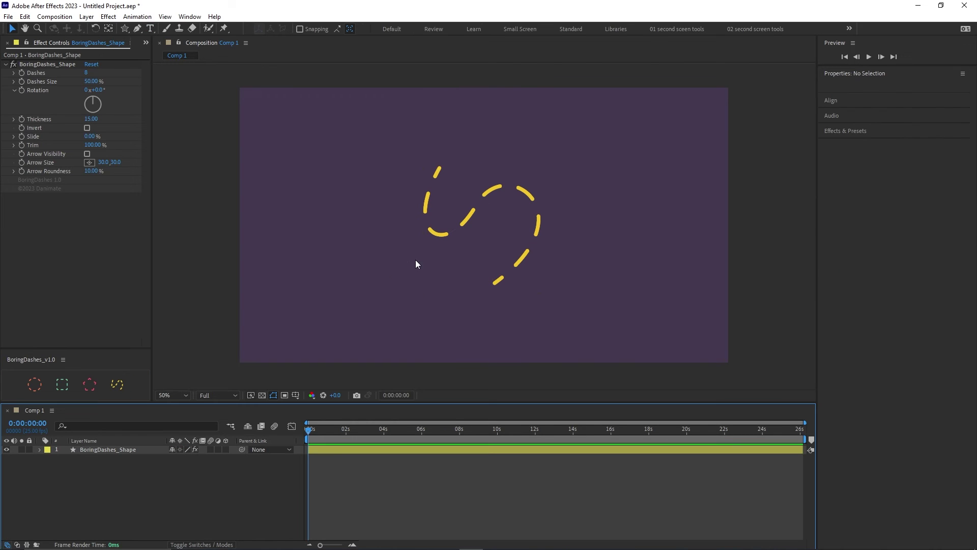
{"action": "left_click", "coordinate": [462, 223]}
{"action": "double_click", "coordinate": [474, 205]}
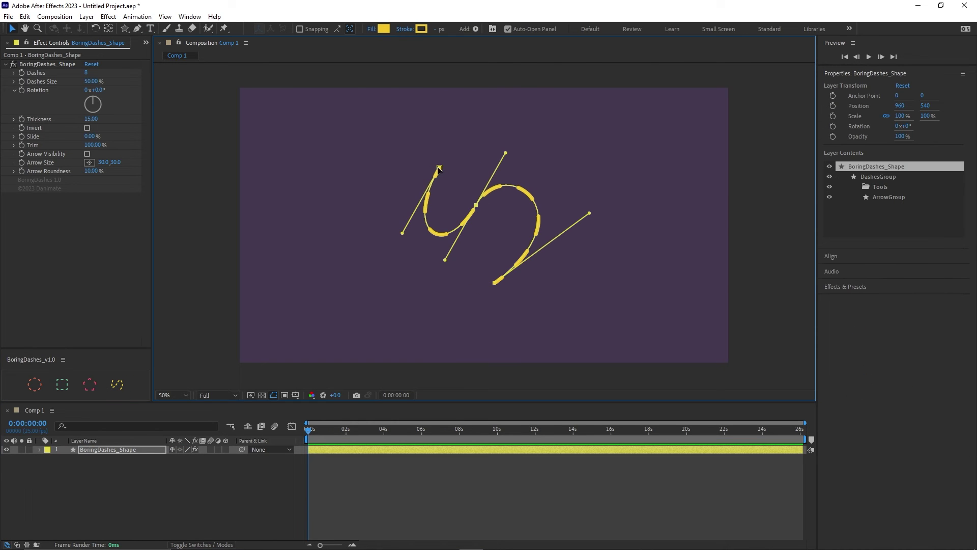
{"action": "left_click_drag", "start_coordinate": [439, 168], "coordinate": [327, 151]}
{"action": "left_click_drag", "start_coordinate": [476, 207], "coordinate": [432, 193]}
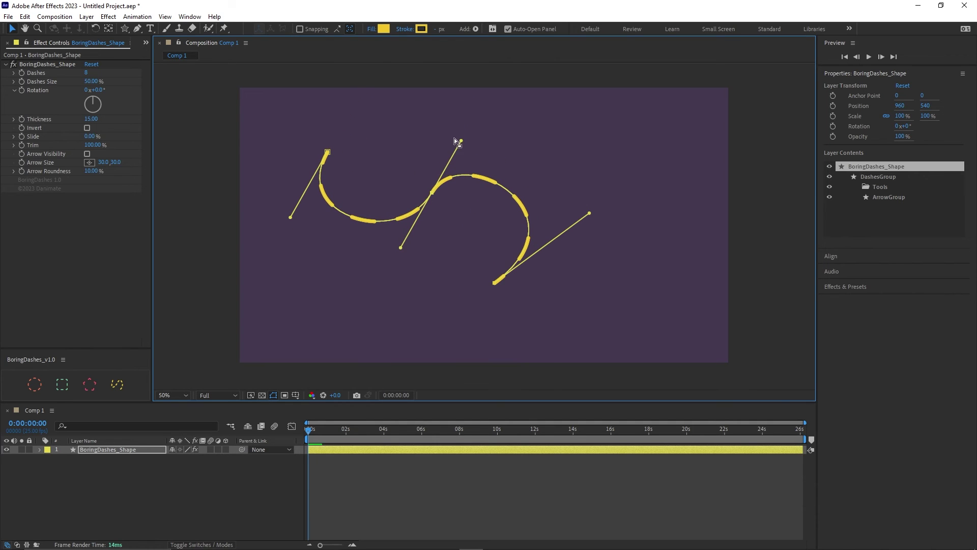
{"action": "left_click_drag", "start_coordinate": [461, 144], "coordinate": [484, 139]}
{"action": "left_click_drag", "start_coordinate": [494, 283], "coordinate": [495, 294]}
Step: Extend the dashed path with four new curved Pen points
{"action": "key", "text": "g"}
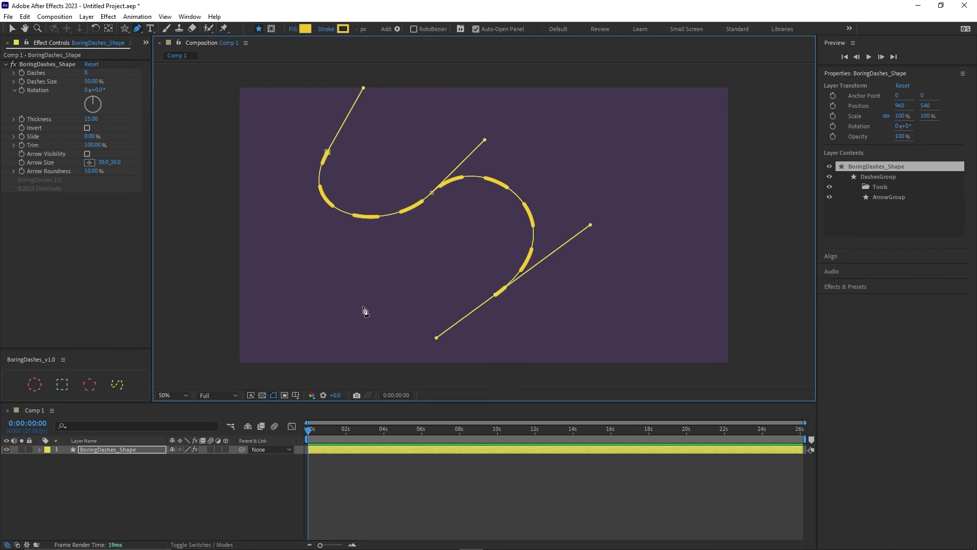
{"action": "left_click_drag", "start_coordinate": [364, 308], "coordinate": [361, 290]}
{"action": "left_click_drag", "start_coordinate": [366, 179], "coordinate": [410, 137]}
{"action": "left_click_drag", "start_coordinate": [628, 131], "coordinate": [644, 216]}
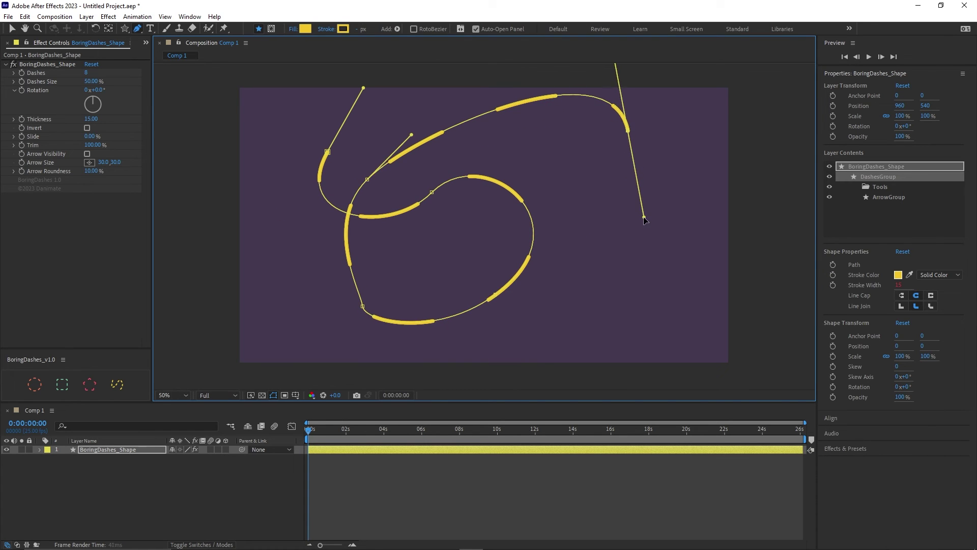
{"action": "left_click_drag", "start_coordinate": [594, 313], "coordinate": [637, 307]}
Step: Smooth the bottom-left point and bend the right-hand end of the curve downward
{"action": "left_click", "coordinate": [363, 307]}
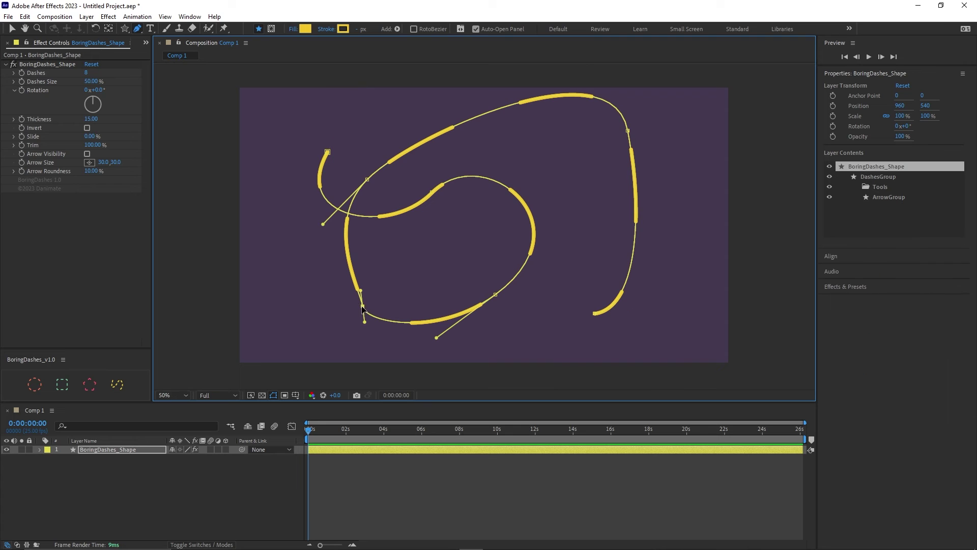
{"action": "left_click_drag", "start_coordinate": [361, 292], "coordinate": [327, 279]}
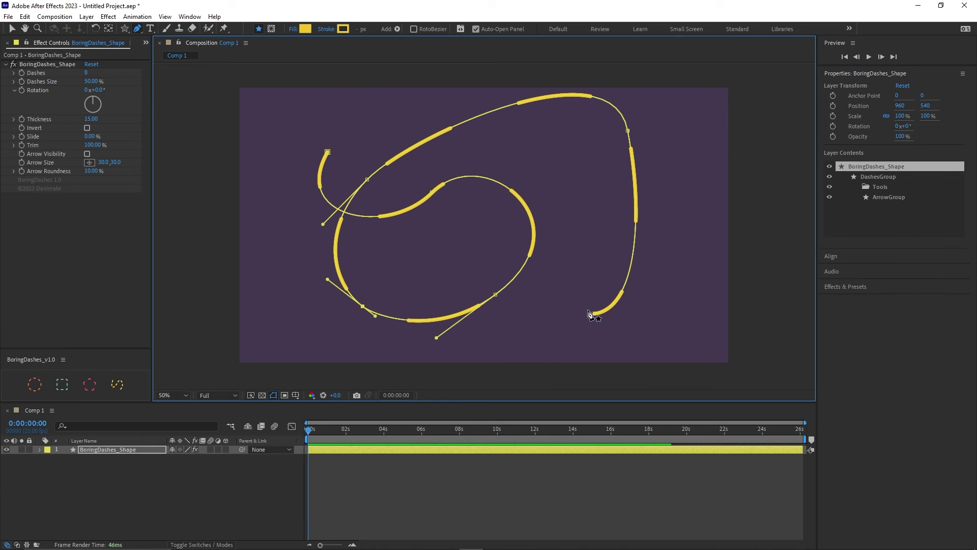
{"action": "left_click_drag", "start_coordinate": [592, 315], "coordinate": [582, 336]}
{"action": "left_click", "coordinate": [629, 132]}
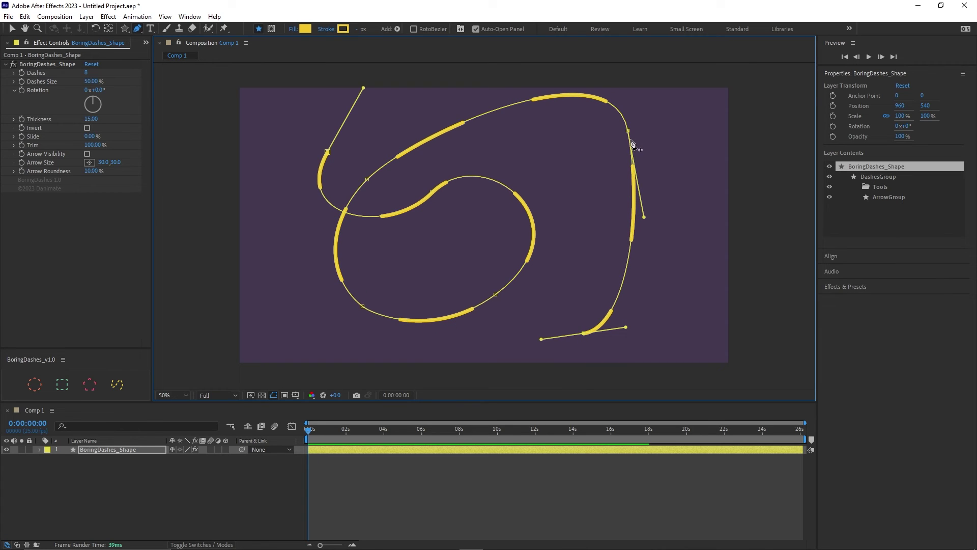
{"action": "left_click_drag", "start_coordinate": [629, 132], "coordinate": [657, 172]}
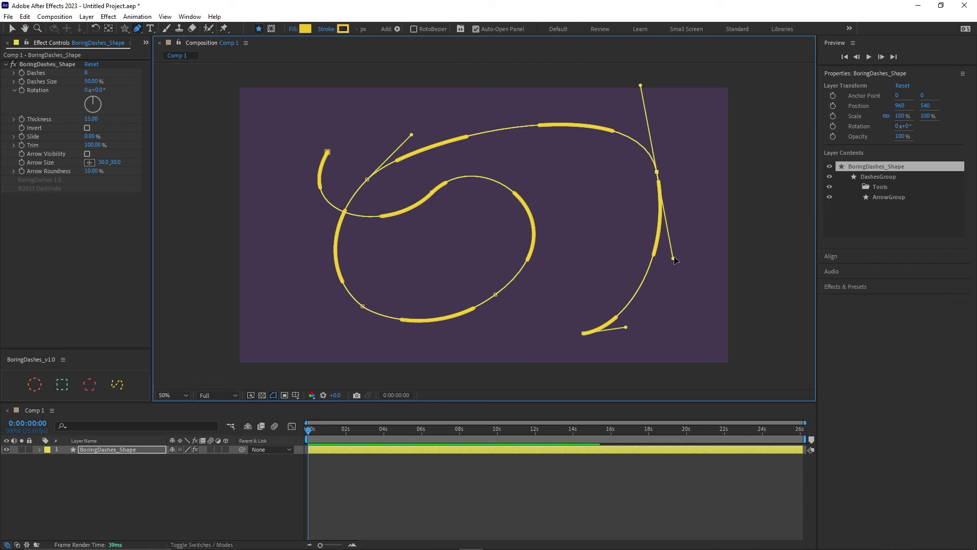
{"action": "left_click_drag", "start_coordinate": [673, 259], "coordinate": [697, 265]}
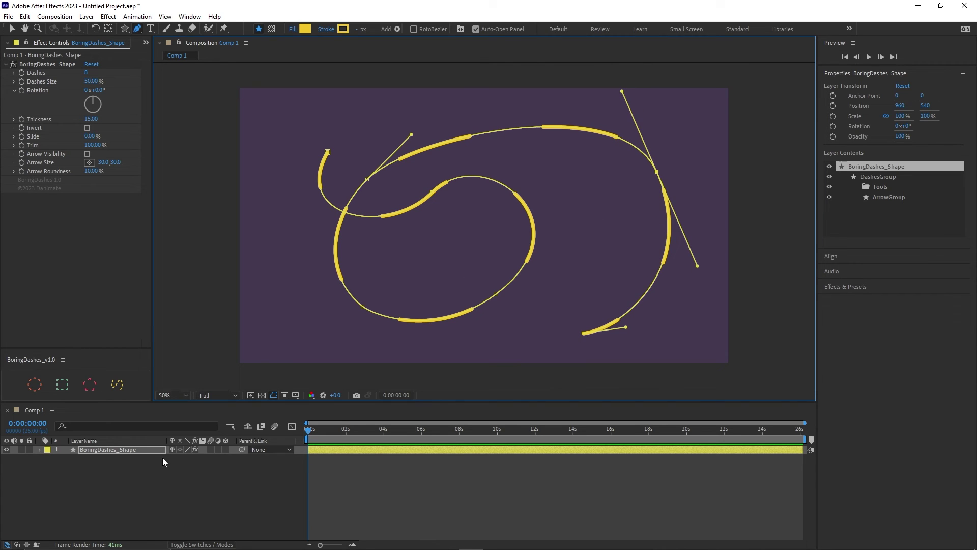
Step: Expand BoringDashes_Shape through Contents > DashesGroup > DashesPath to show Path
{"action": "left_click", "coordinate": [40, 450]}
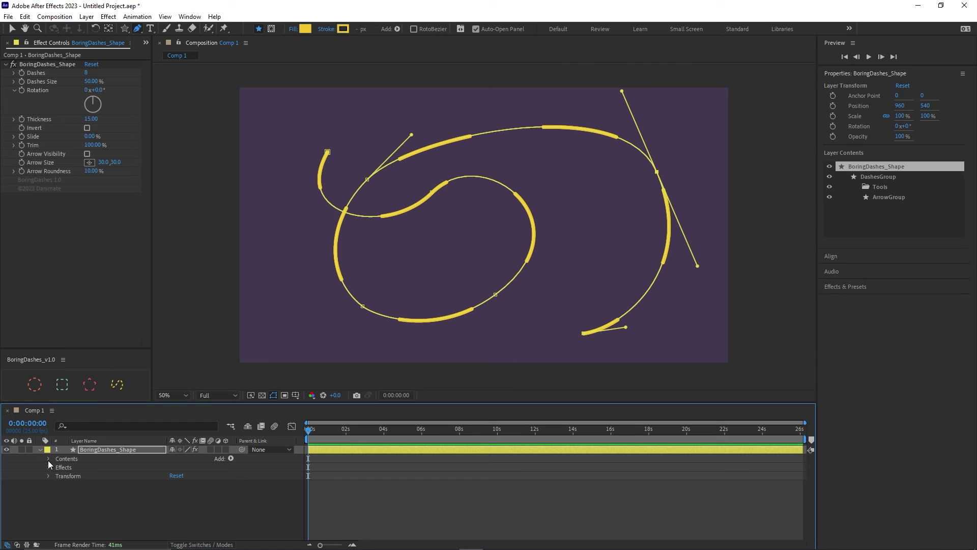
{"action": "left_click", "coordinate": [49, 459]}
{"action": "left_click", "coordinate": [57, 467]}
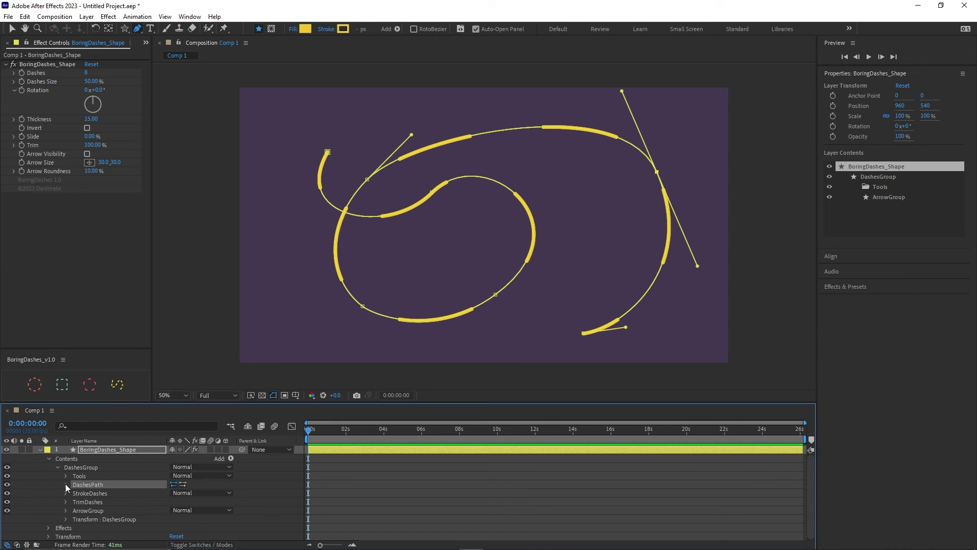
{"action": "left_click", "coordinate": [65, 484]}
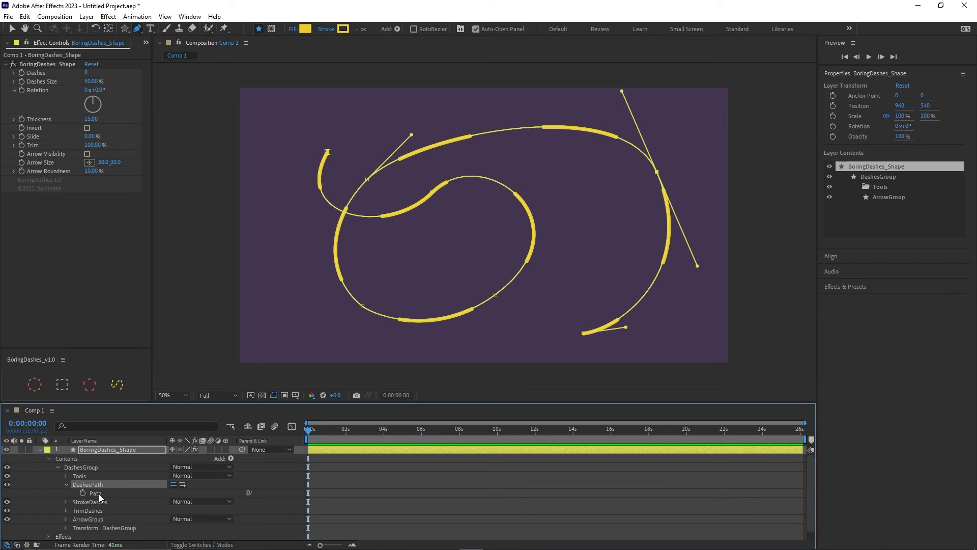
Step: Create a text layer containing a white capital X in the comp
{"action": "left_click", "coordinate": [150, 28]}
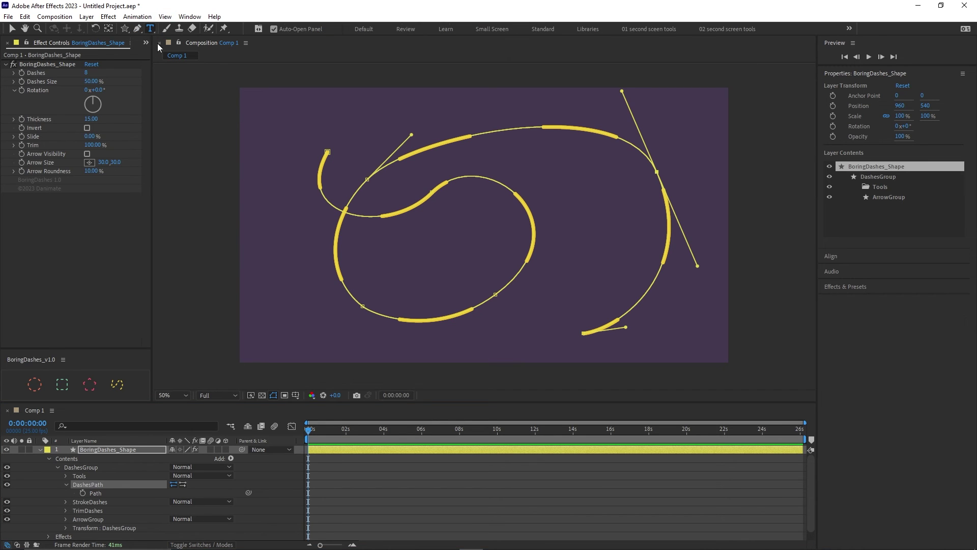
{"action": "left_click", "coordinate": [491, 257]}
{"action": "type", "text": "X"}
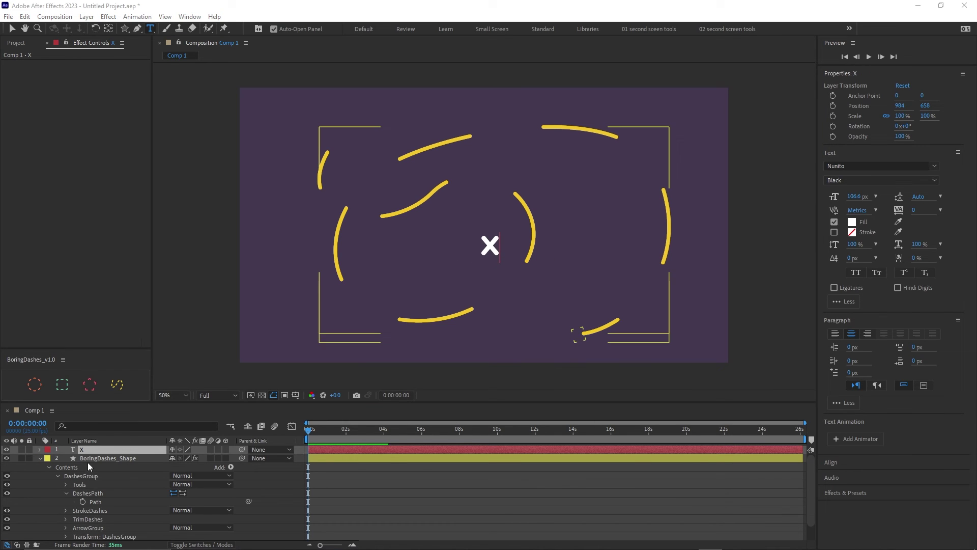
Step: Convert the X text into an X Outlines shape layer with Create Shapes from Text
{"action": "left_click", "coordinate": [86, 17]}
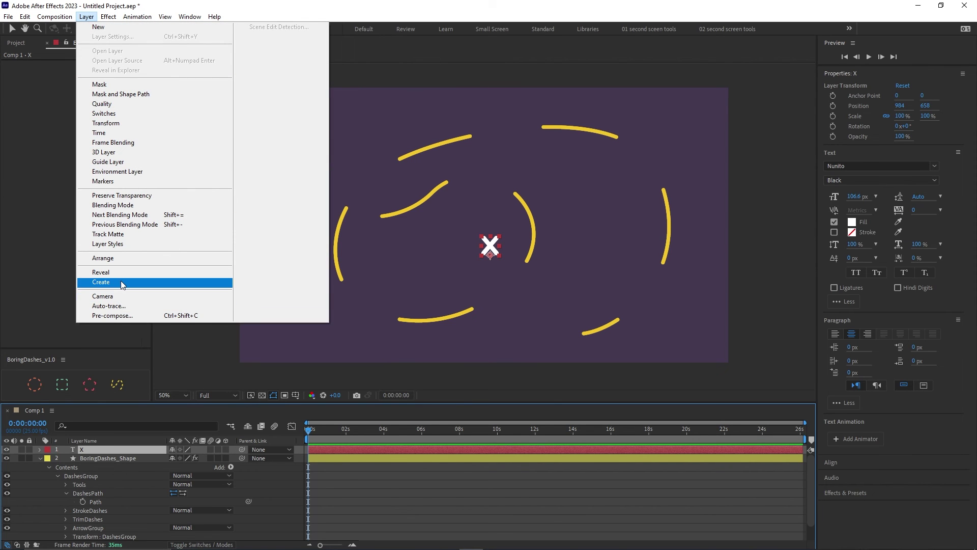
{"action": "mouse_move", "coordinate": [122, 283]}
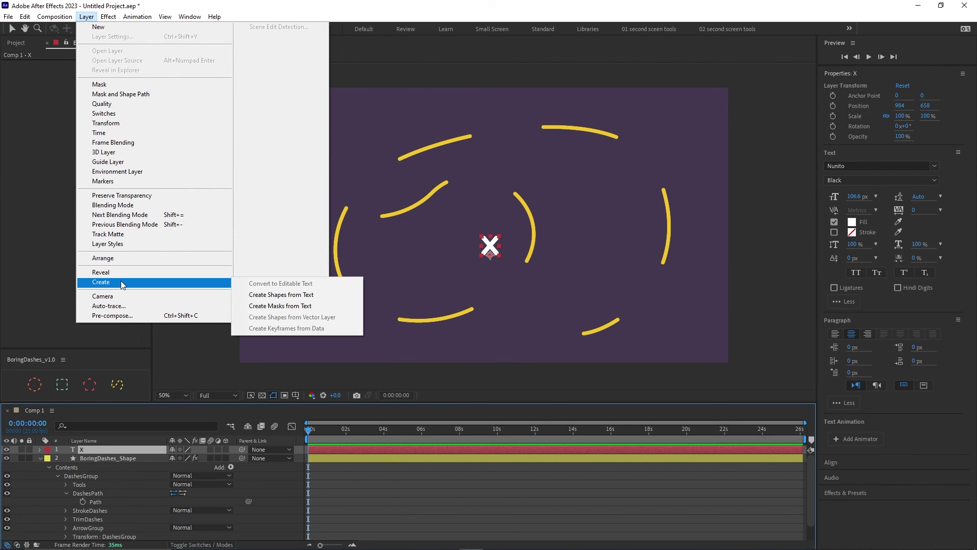
{"action": "left_click", "coordinate": [297, 299]}
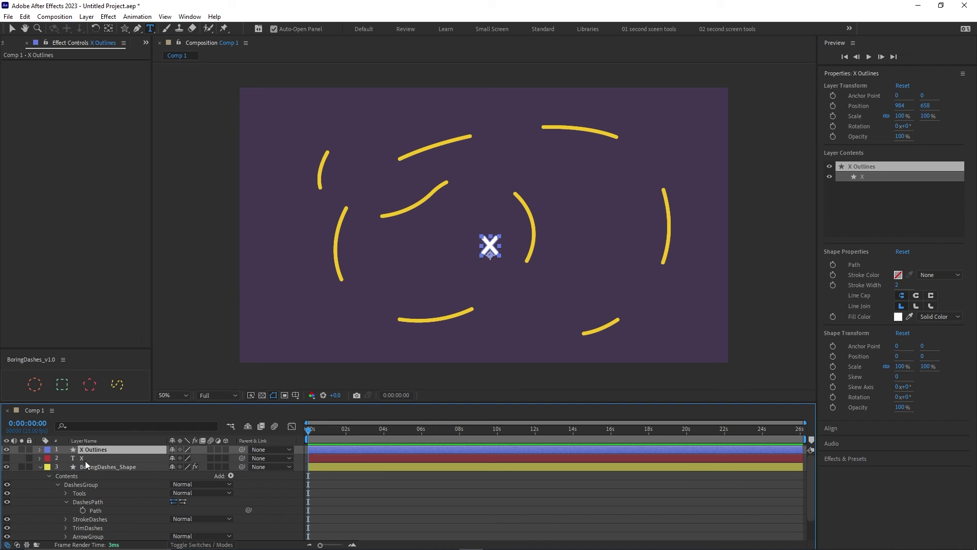
Step: Delete the original X text layer and expand the X Outlines layer's contents
{"action": "left_click", "coordinate": [87, 459]}
{"action": "key", "text": "Delete"}
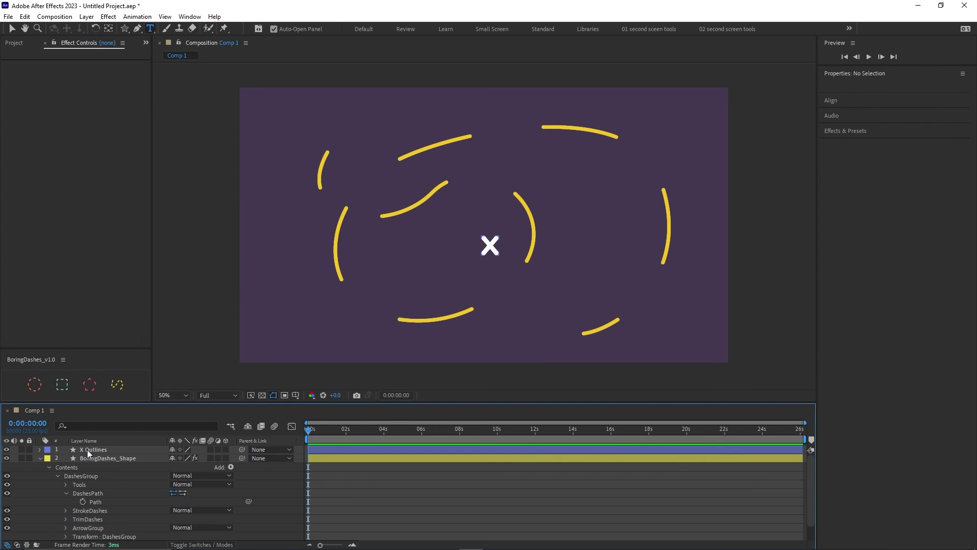
{"action": "left_click", "coordinate": [89, 450]}
{"action": "left_click", "coordinate": [40, 449]}
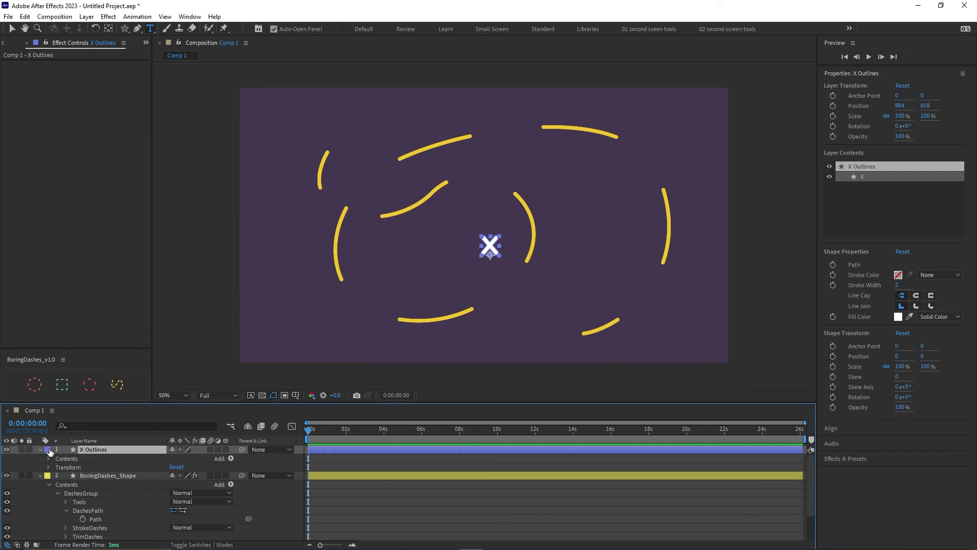
{"action": "left_click", "coordinate": [50, 459]}
{"action": "left_click", "coordinate": [49, 459]}
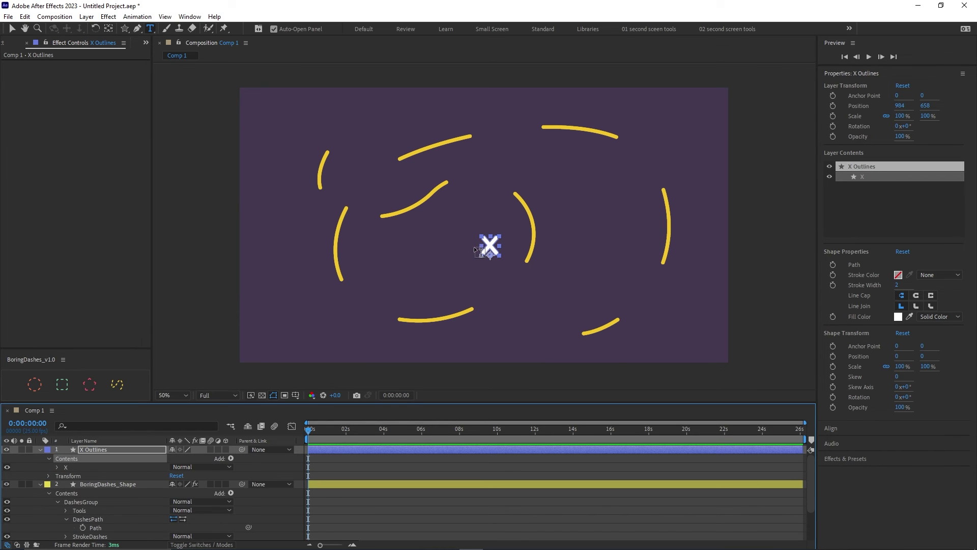
Step: Centre the dashed shape layer in the composition
{"action": "key", "text": "v"}
{"action": "left_click", "coordinate": [495, 256]}
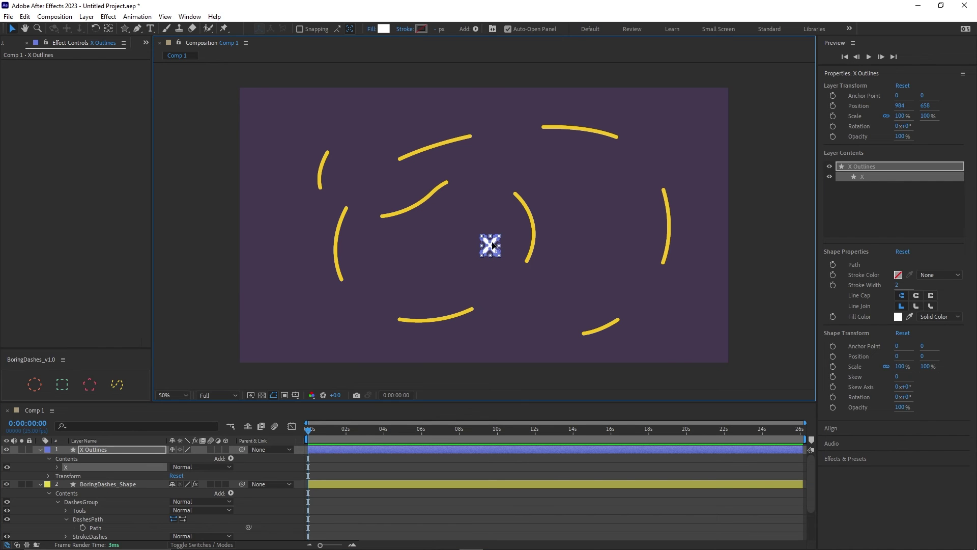
{"action": "left_click", "coordinate": [468, 220]}
{"action": "key", "text": "ctrl+Home"}
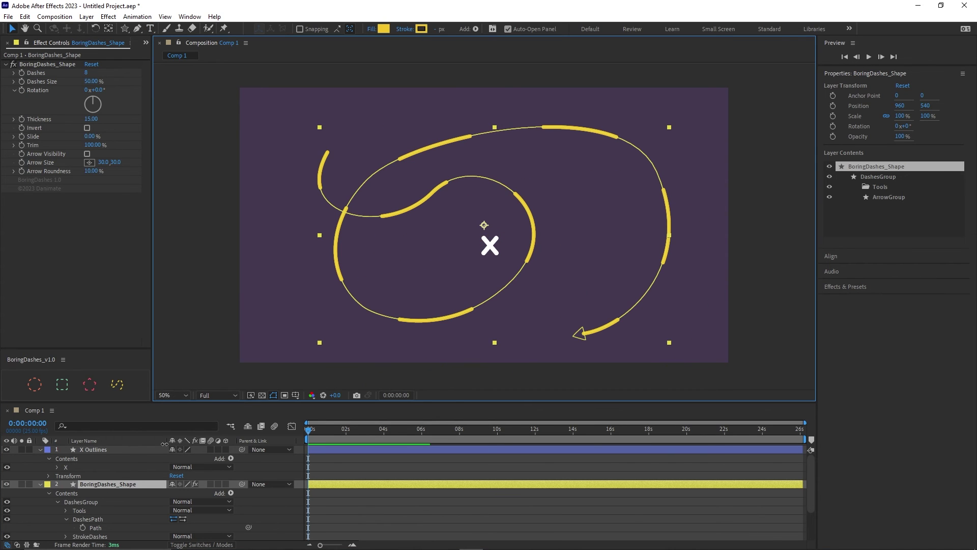
Step: Scale the X outline up to fill much of the composition and copy its Path
{"action": "left_click", "coordinate": [59, 465]}
{"action": "left_click", "coordinate": [57, 467]}
{"action": "left_click", "coordinate": [67, 475]}
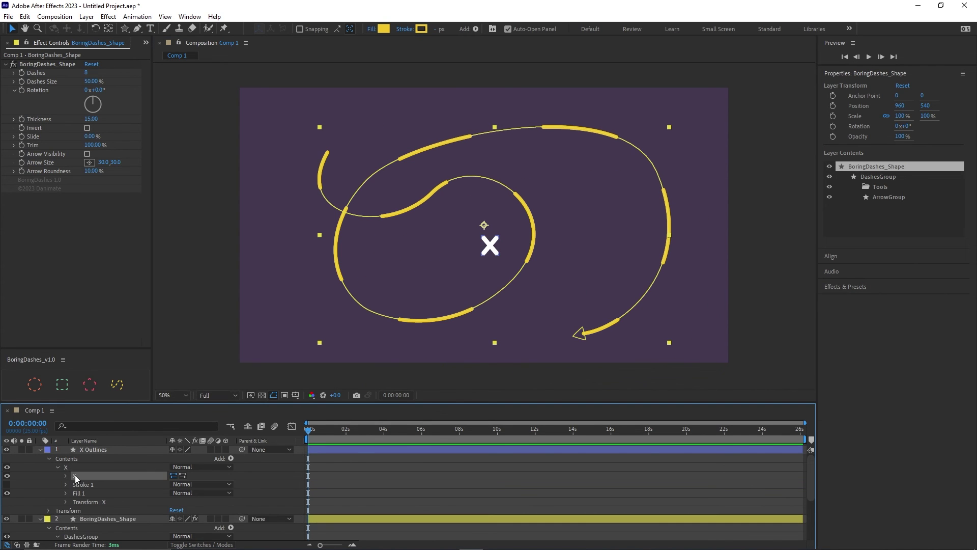
{"action": "left_click", "coordinate": [74, 474]}
{"action": "left_click", "coordinate": [94, 484]}
{"action": "left_click", "coordinate": [486, 257]}
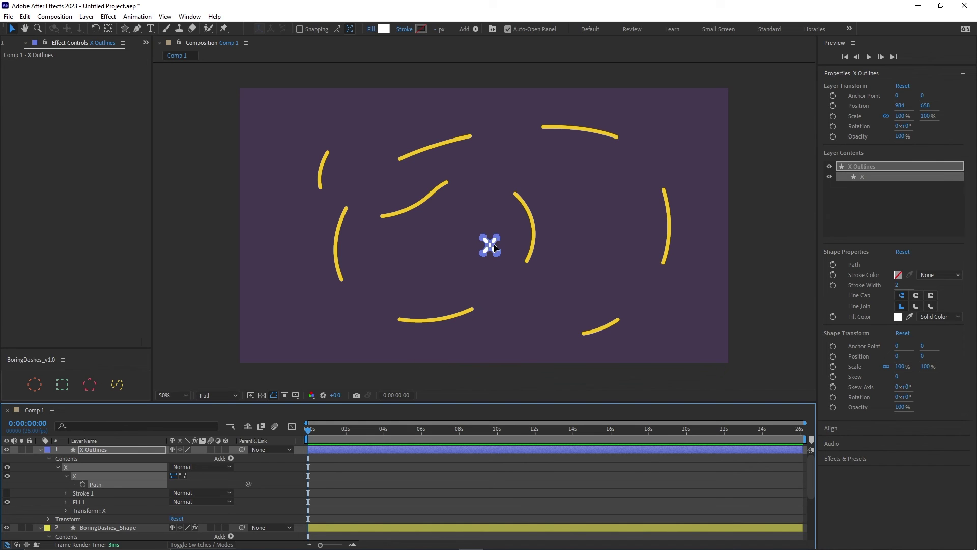
{"action": "left_click", "coordinate": [495, 248]}
{"action": "left_click_drag", "start_coordinate": [499, 254], "coordinate": [580, 351]}
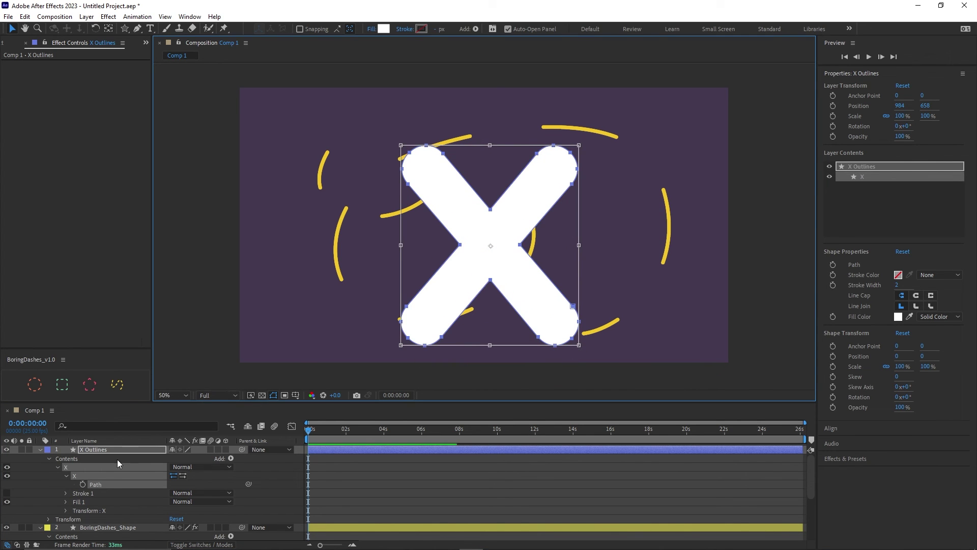
{"action": "left_click", "coordinate": [101, 487]}
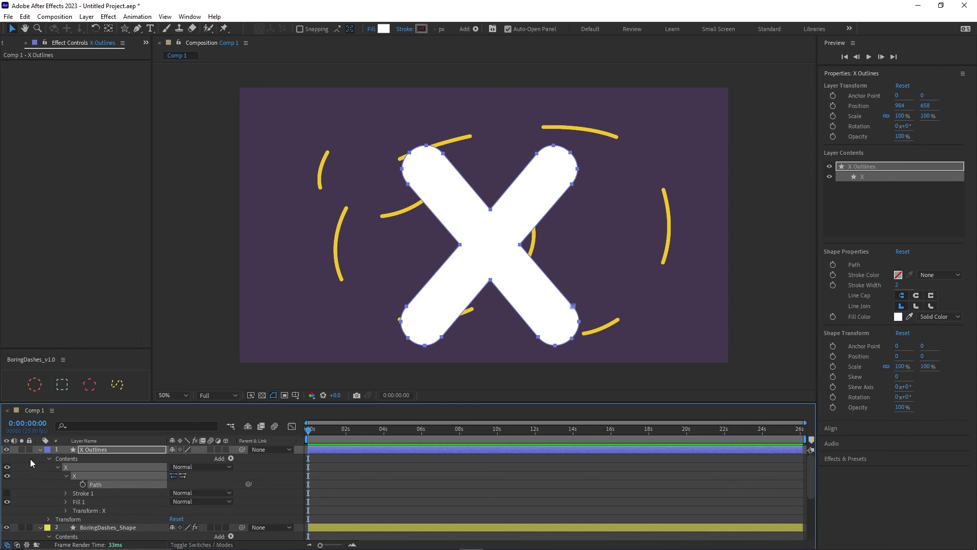
Step: Paste the X path into DashesPath's Path and delete the X Outlines layer
{"action": "left_click", "coordinate": [39, 449]}
{"action": "left_click", "coordinate": [102, 499]}
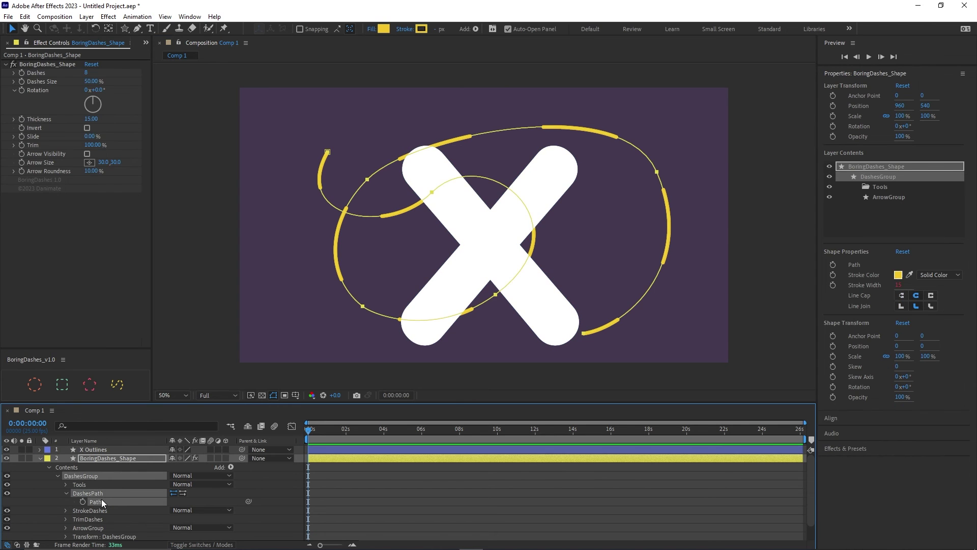
{"action": "key", "text": "ctrl+v"}
{"action": "left_click", "coordinate": [103, 446]}
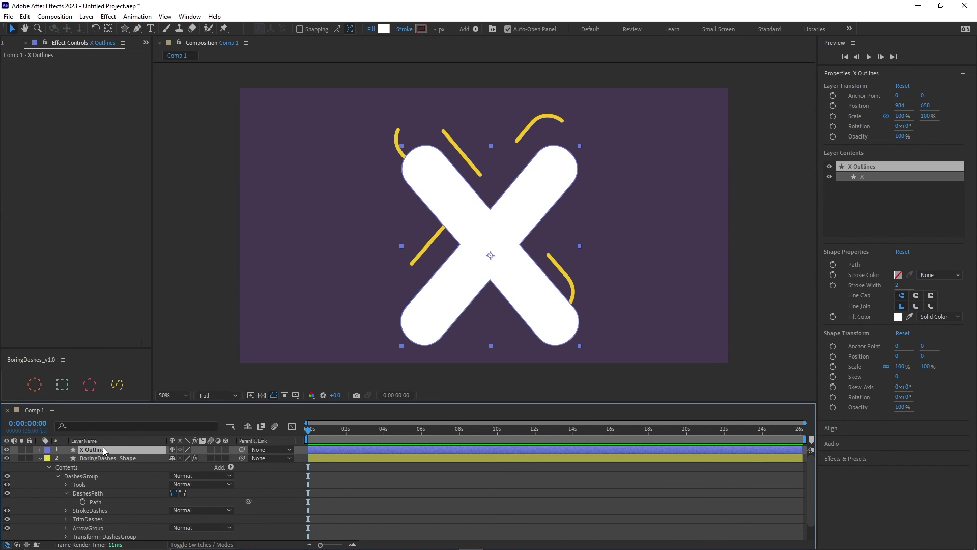
{"action": "key", "text": "Delete"}
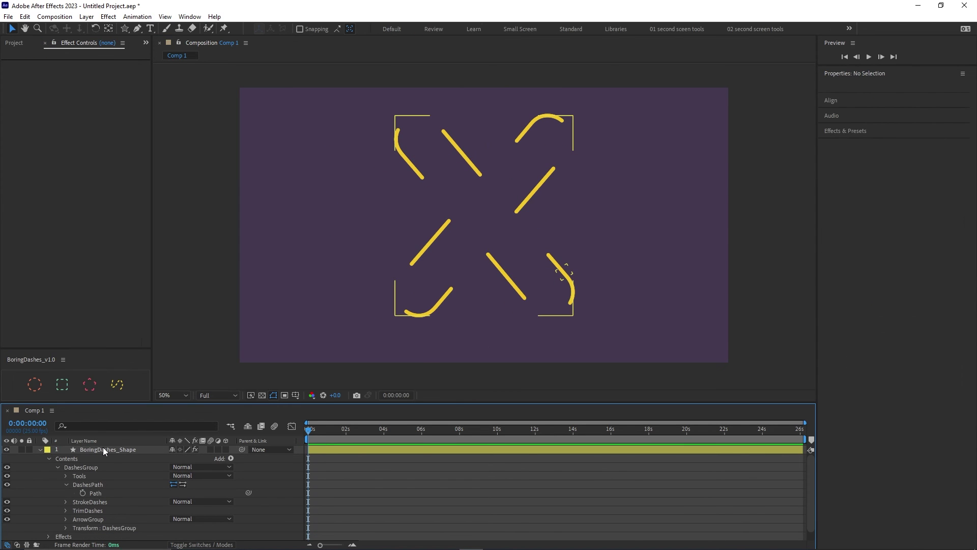
{"action": "left_click", "coordinate": [96, 493]}
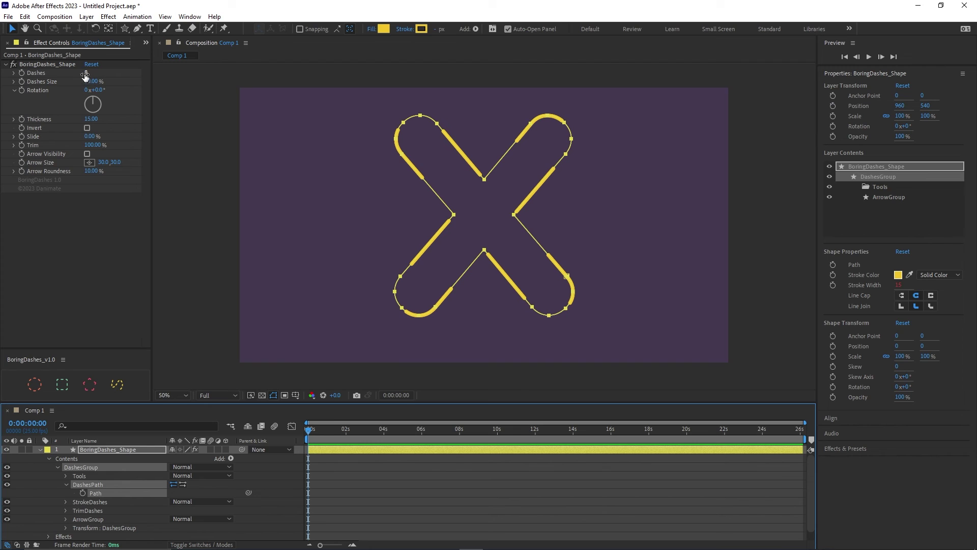
Step: Set Dashes to 31, Rotation to 82°, Trim to 37%, enable Arrow Visibility, and slide the dashes to 100%
{"action": "left_click_drag", "start_coordinate": [86, 74], "coordinate": [214, 84]}
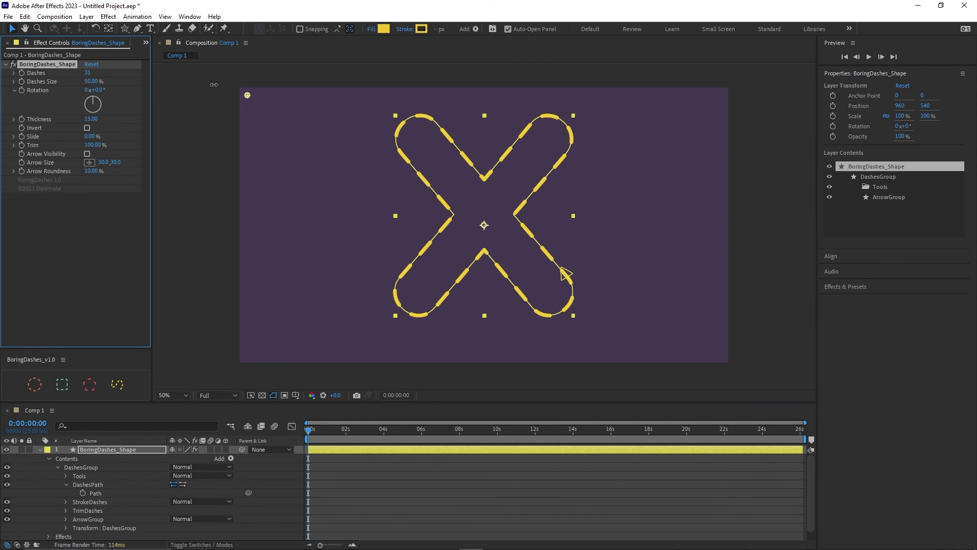
{"action": "left_click", "coordinate": [475, 334]}
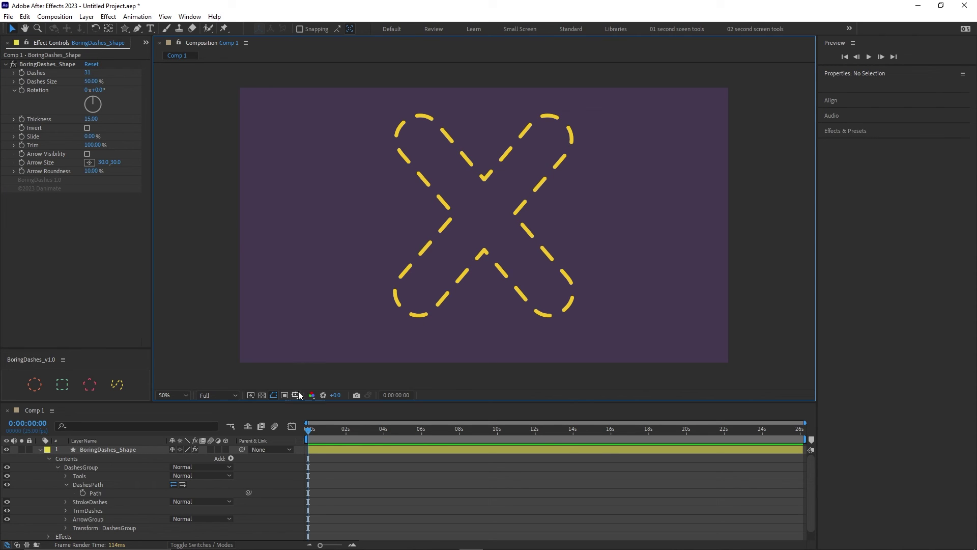
{"action": "left_click", "coordinate": [102, 89]}
{"action": "left_click_drag", "start_coordinate": [102, 90], "coordinate": [140, 90]}
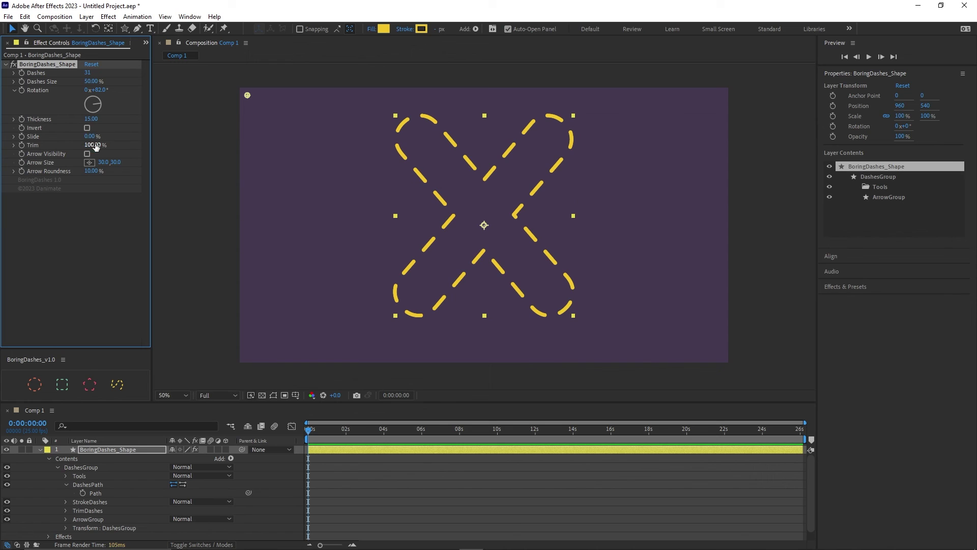
{"action": "left_click_drag", "start_coordinate": [89, 145], "coordinate": [62, 142]}
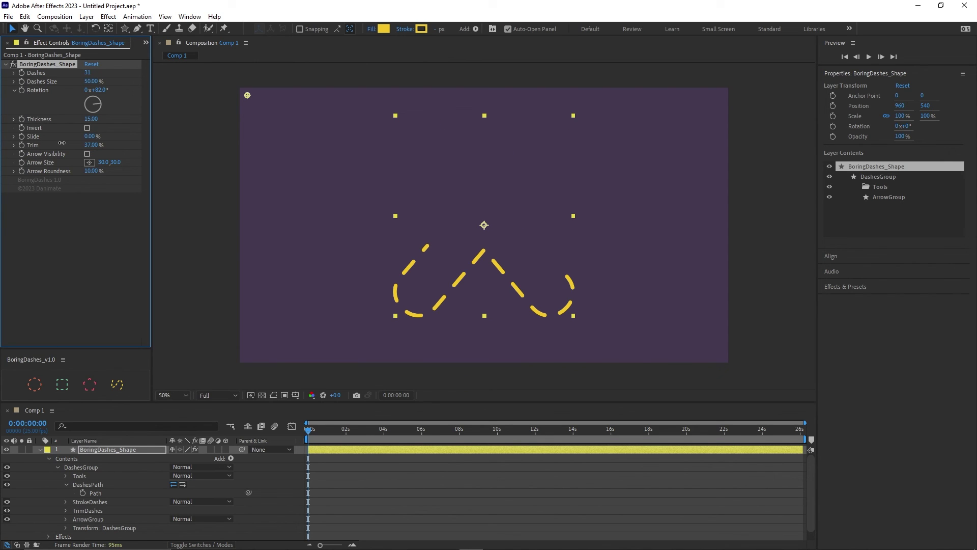
{"action": "left_click", "coordinate": [86, 154]}
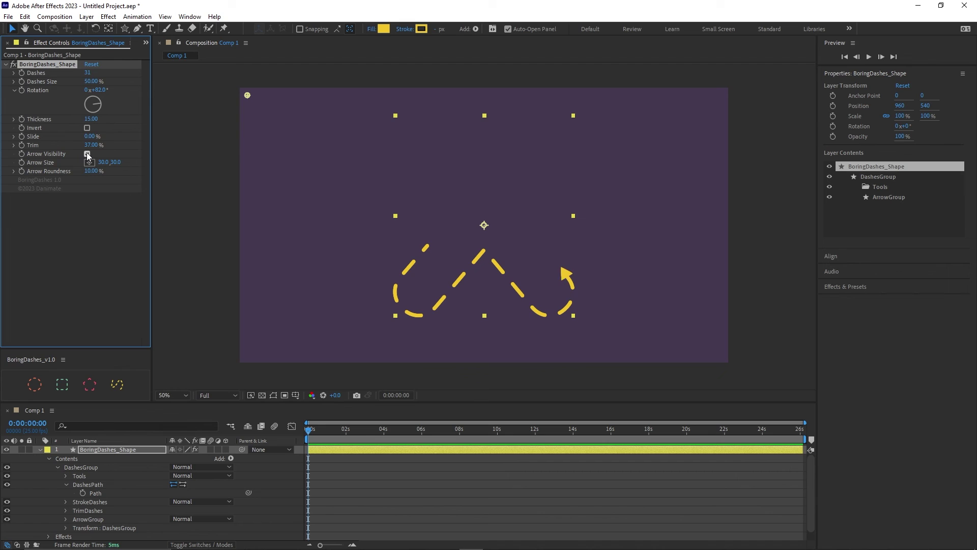
{"action": "left_click_drag", "start_coordinate": [90, 136], "coordinate": [89, 114]}
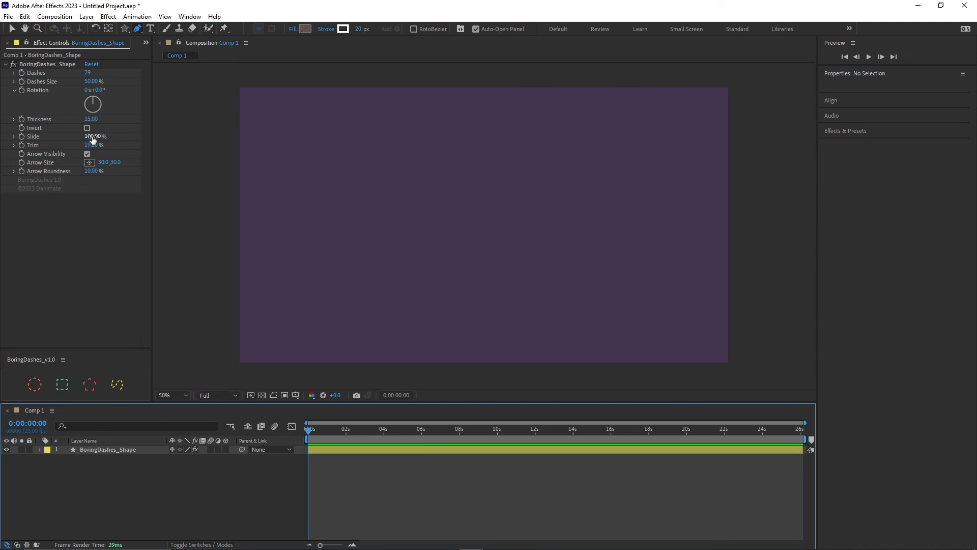
{"action": "left_click_drag", "start_coordinate": [91, 136], "coordinate": [67, 126]}
{"action": "mouse_move", "coordinate": [91, 135]}
{"action": "left_mouse_down"}
{"action": "mouse_move", "coordinate": [147, 142]}
{"action": "mouse_move", "coordinate": [61, 123]}
{"action": "mouse_move", "coordinate": [87, 127]}
{"action": "left_mouse_up"}
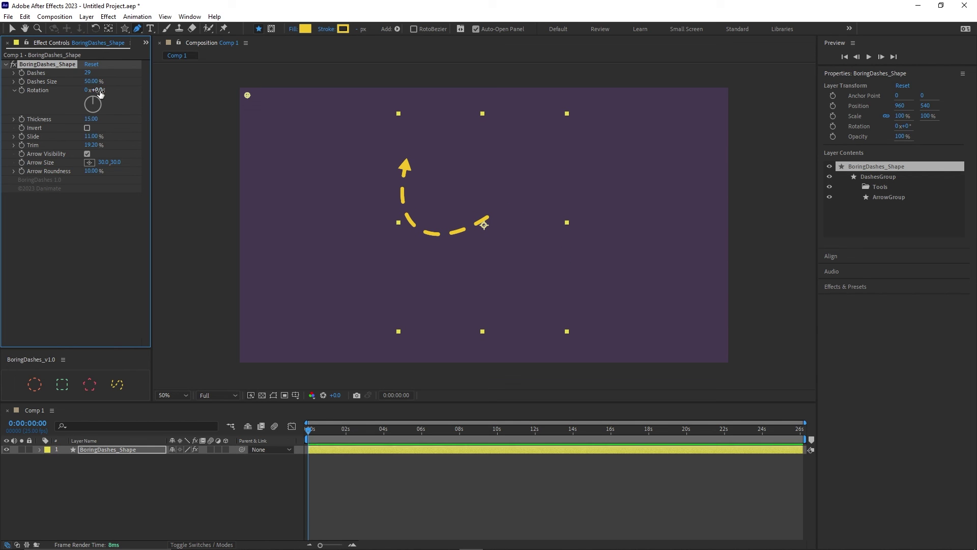
{"action": "left_click_drag", "start_coordinate": [102, 90], "coordinate": [108, 92]}
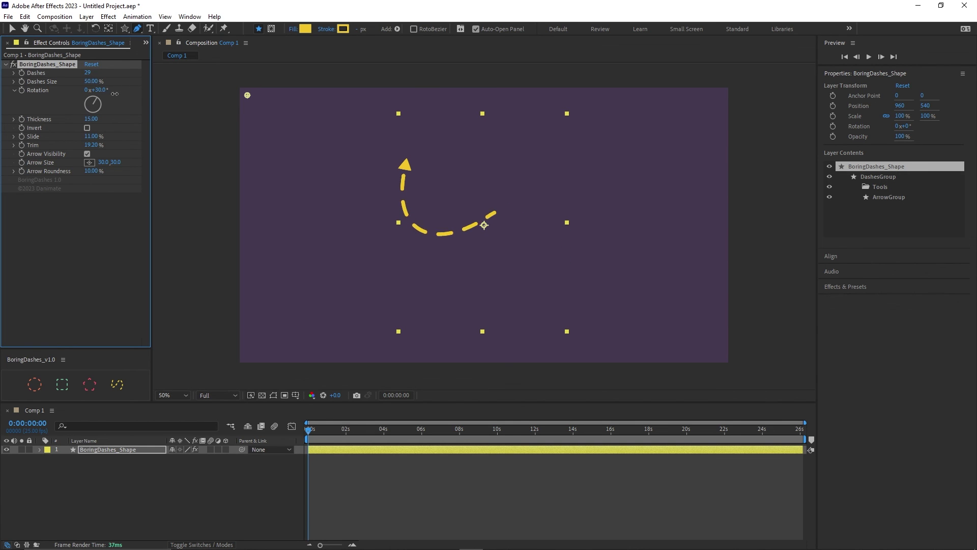
{"action": "key", "text": "ctrl+z"}
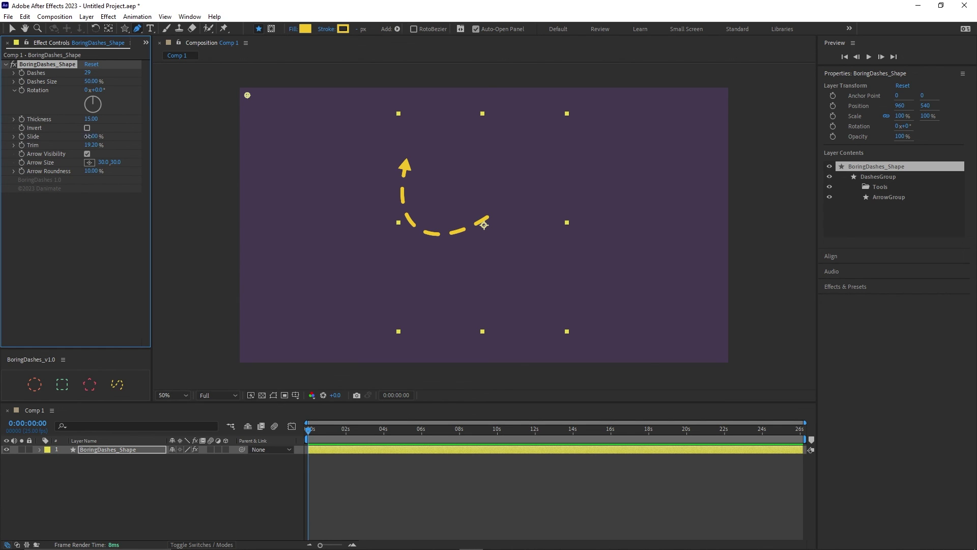
Step: Keyframe Slide at 100% at 0 s and 0% at 4 s
{"action": "left_click_drag", "start_coordinate": [87, 136], "coordinate": [46, 136]}
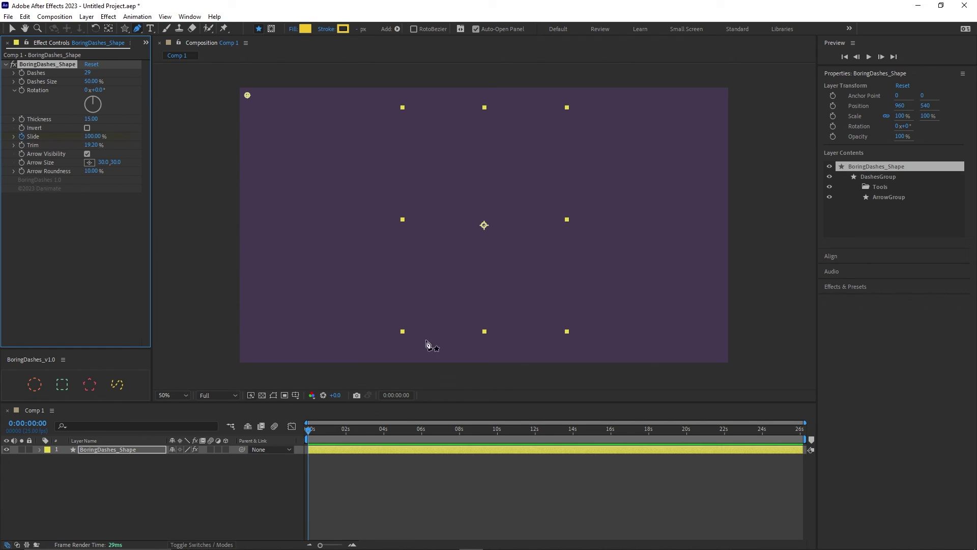
{"action": "left_click", "coordinate": [384, 436]}
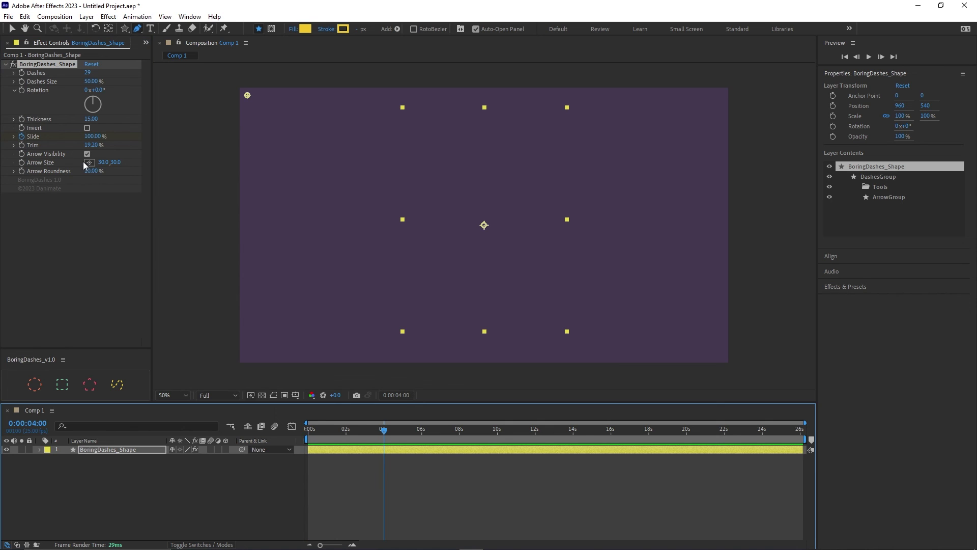
{"action": "left_click_drag", "start_coordinate": [86, 136], "coordinate": [98, 139]}
{"action": "left_click", "coordinate": [96, 136]}
{"action": "type", "text": "0"}
{"action": "key", "text": "Return"}
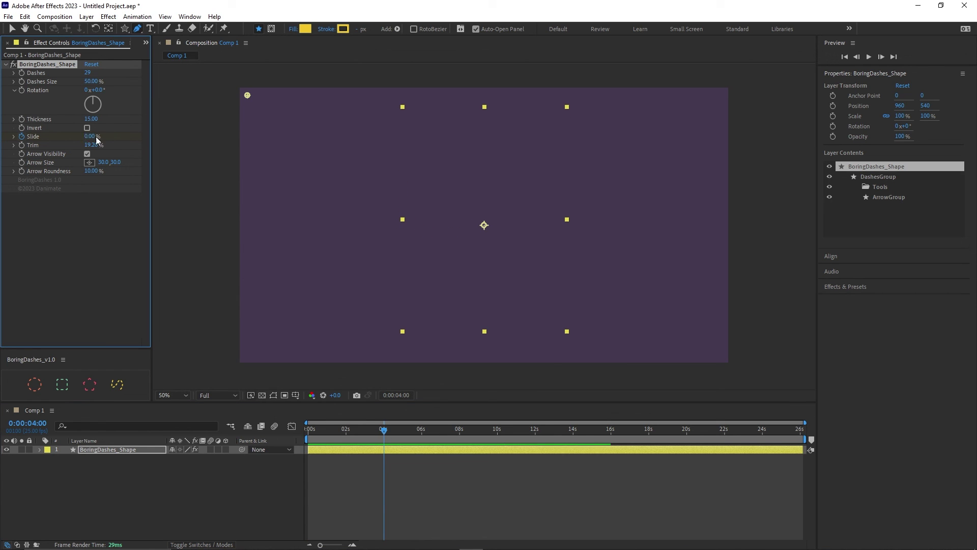
Step: Add a loopOut() expression to Slide and preview the looping arrow from the start
{"action": "key", "text": "u"}
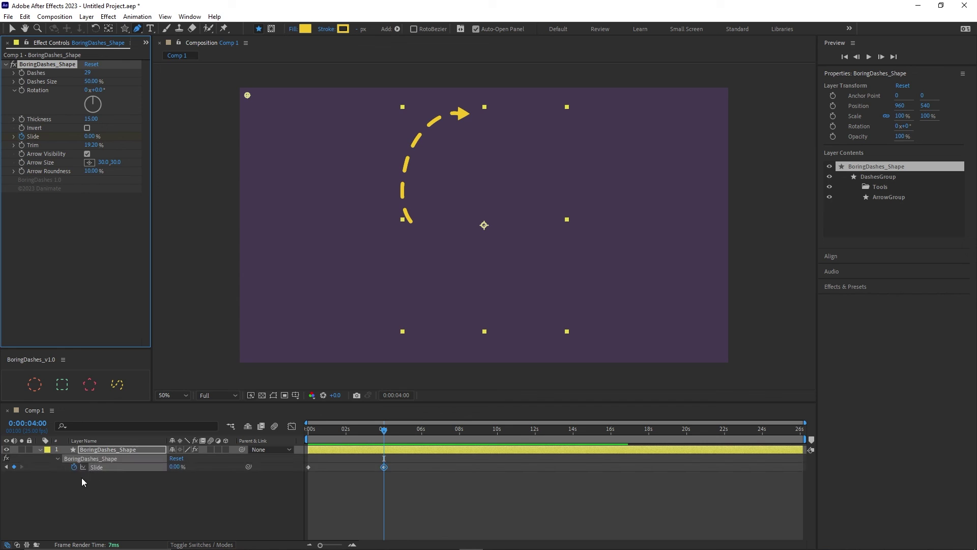
{"action": "left_click", "coordinate": [74, 467], "text": "alt"}
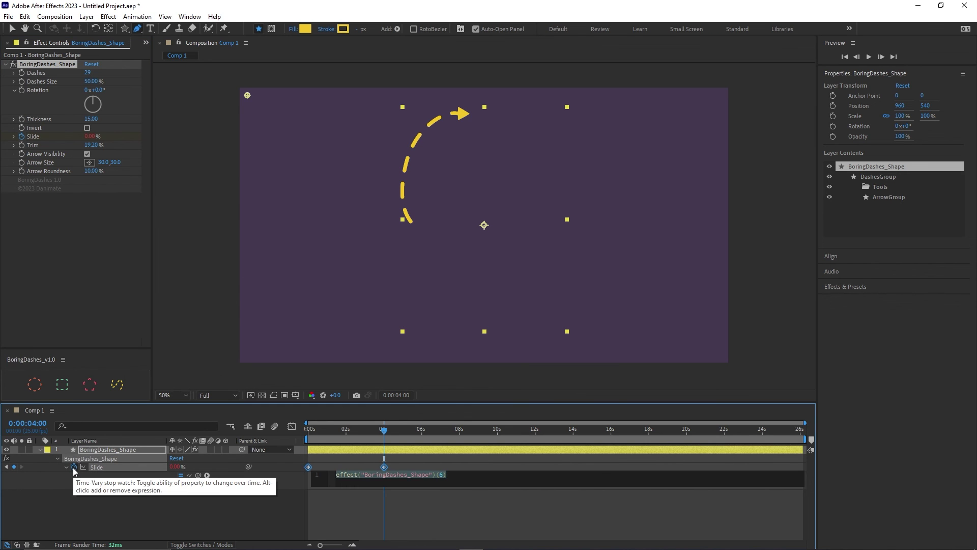
{"action": "type", "text": "loopO#"}
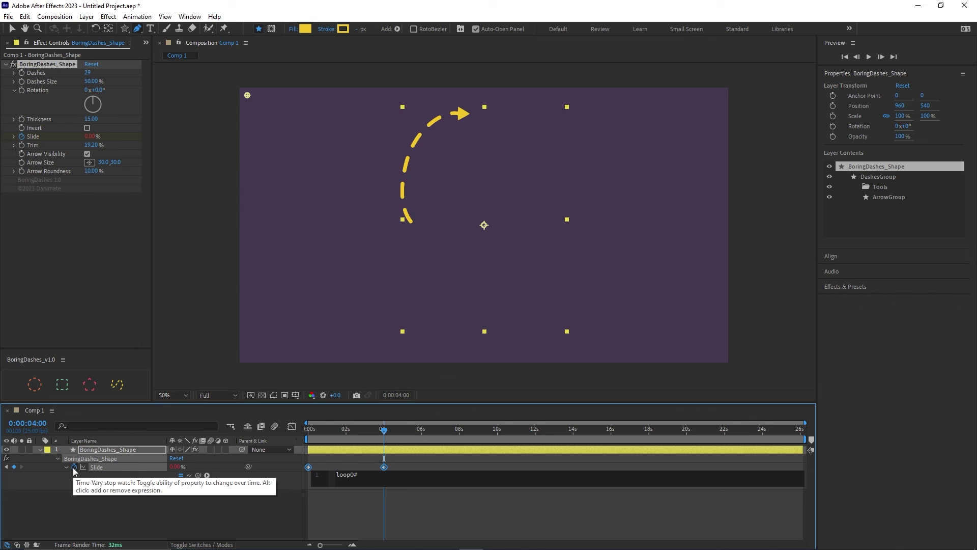
{"action": "type", "text": "u"}
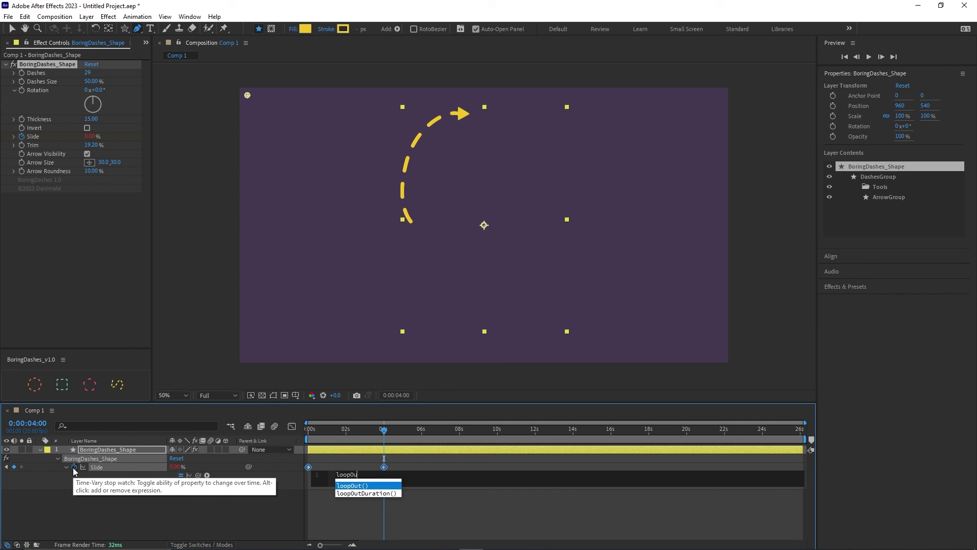
{"action": "key", "text": "Return"}
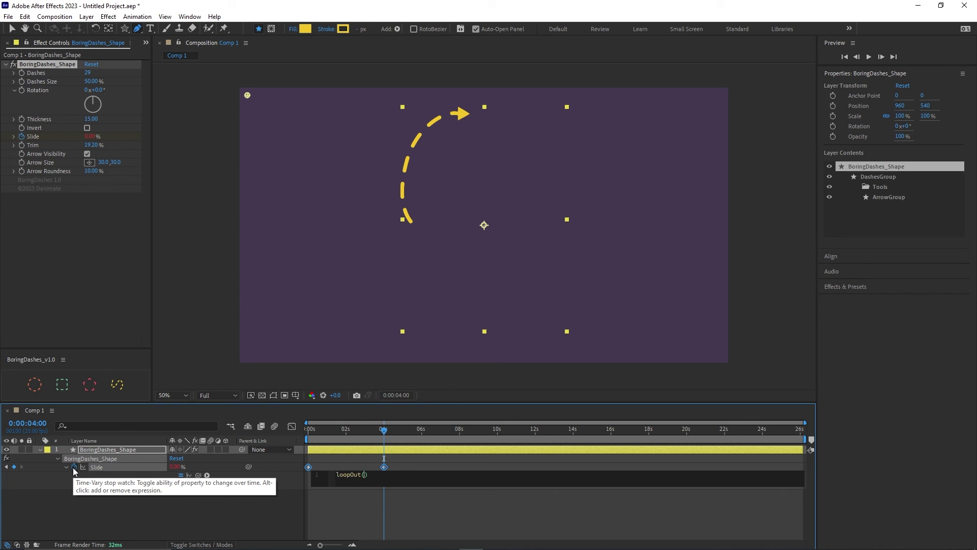
{"action": "left_click", "coordinate": [57, 493]}
{"action": "left_click_drag", "start_coordinate": [380, 437], "coordinate": [327, 426]}
{"action": "key", "text": "space"}
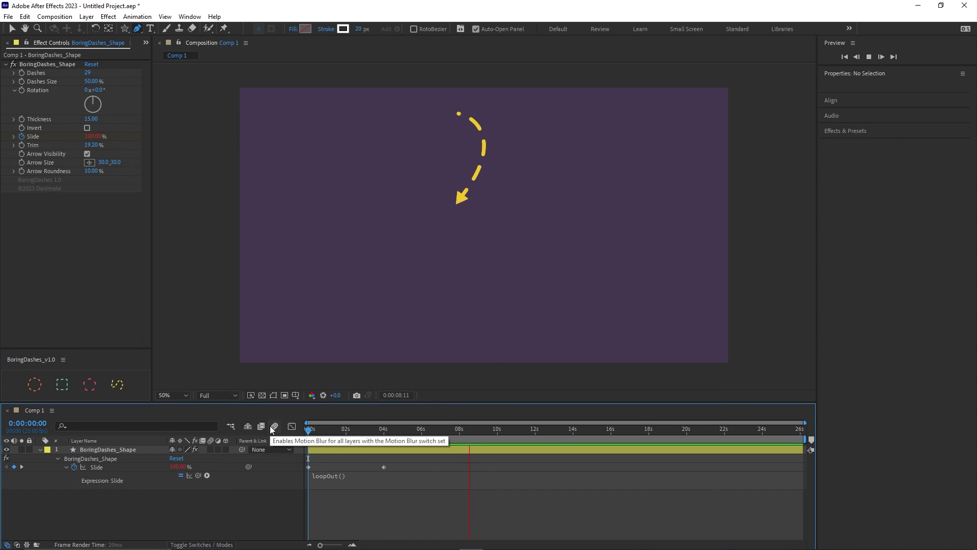
Step: Stop the preview and duplicate BoringDashes_Shape with Ctrl+D to create BoringDashes_Shape 2
{"action": "key", "text": "space"}
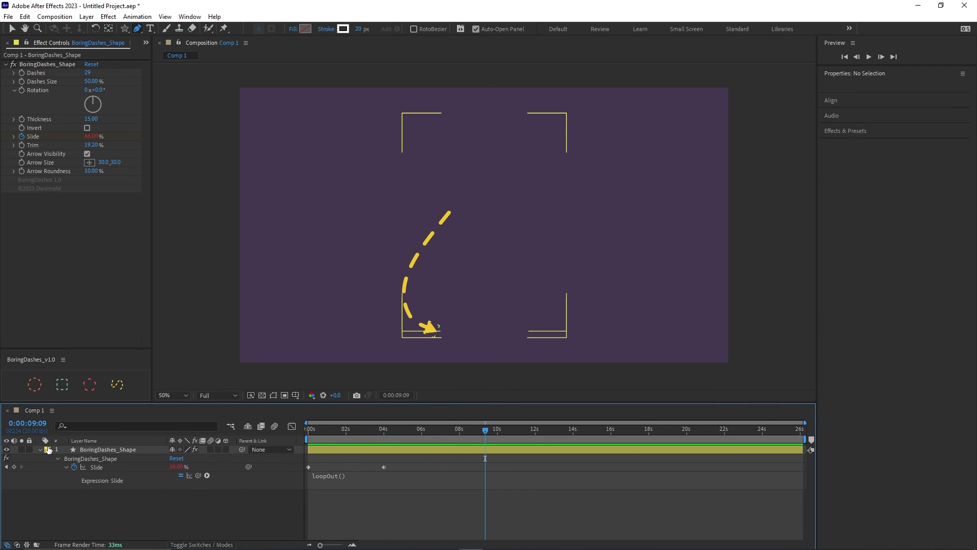
{"action": "left_click", "coordinate": [39, 450]}
{"action": "left_click", "coordinate": [93, 452]}
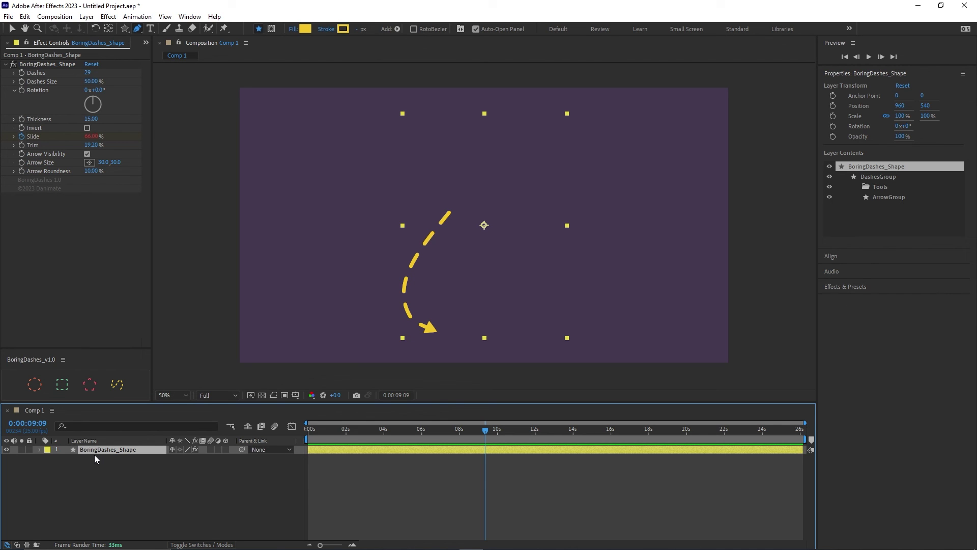
{"action": "key", "text": "ctrl+d"}
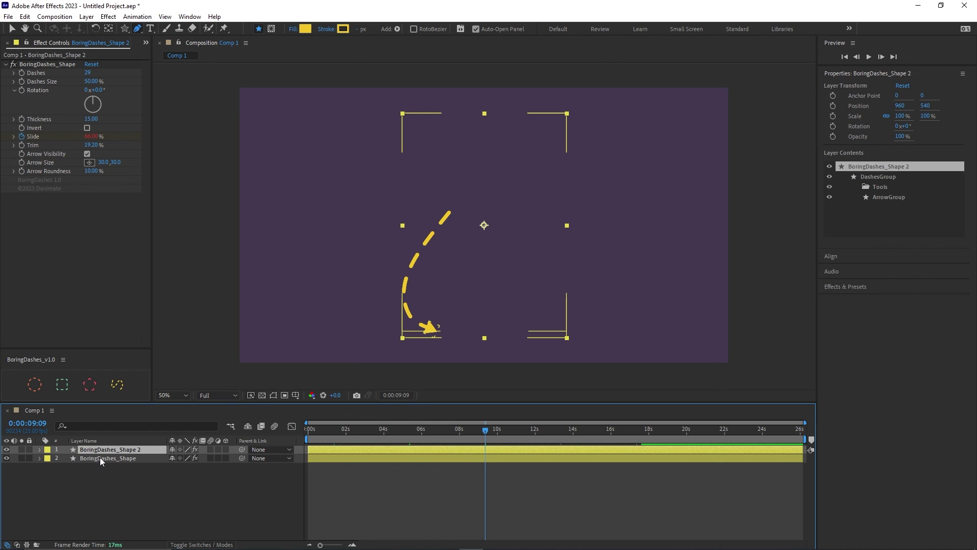
Step: Copy the original BoringDashes_Shape effect with property links and paste it onto BoringDashes_Shape 2
{"action": "left_click", "coordinate": [99, 457]}
{"action": "left_click", "coordinate": [41, 63]}
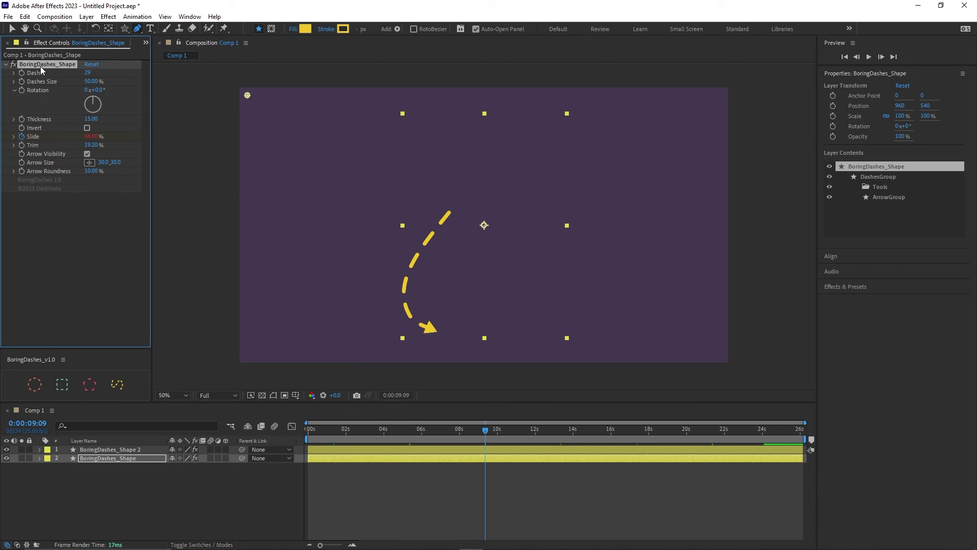
{"action": "left_click", "coordinate": [24, 16]}
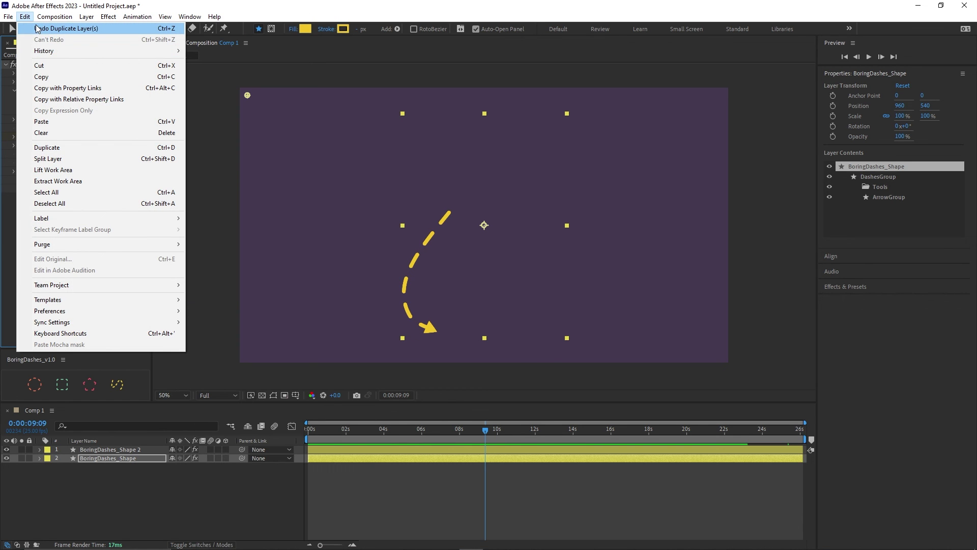
{"action": "left_click", "coordinate": [50, 89]}
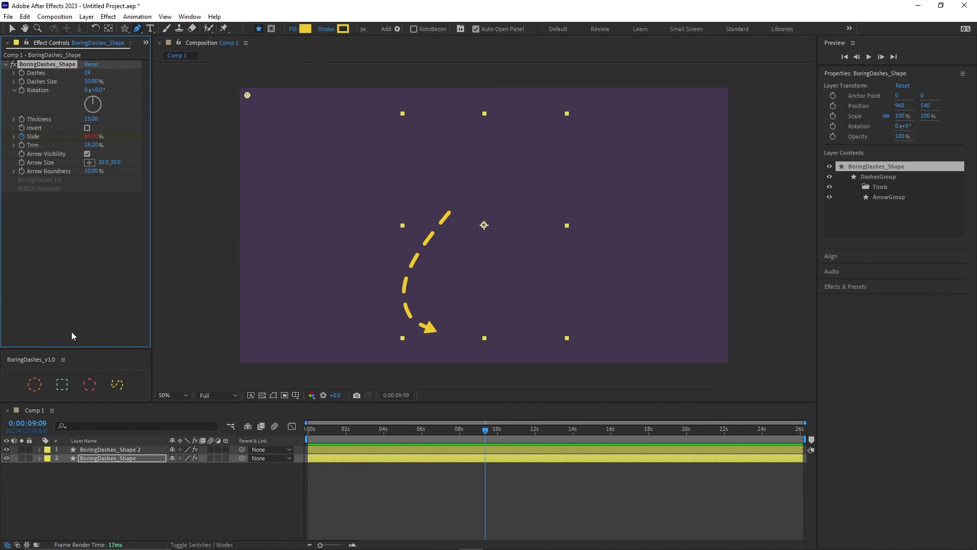
{"action": "left_click", "coordinate": [108, 449]}
{"action": "left_click", "coordinate": [36, 63]}
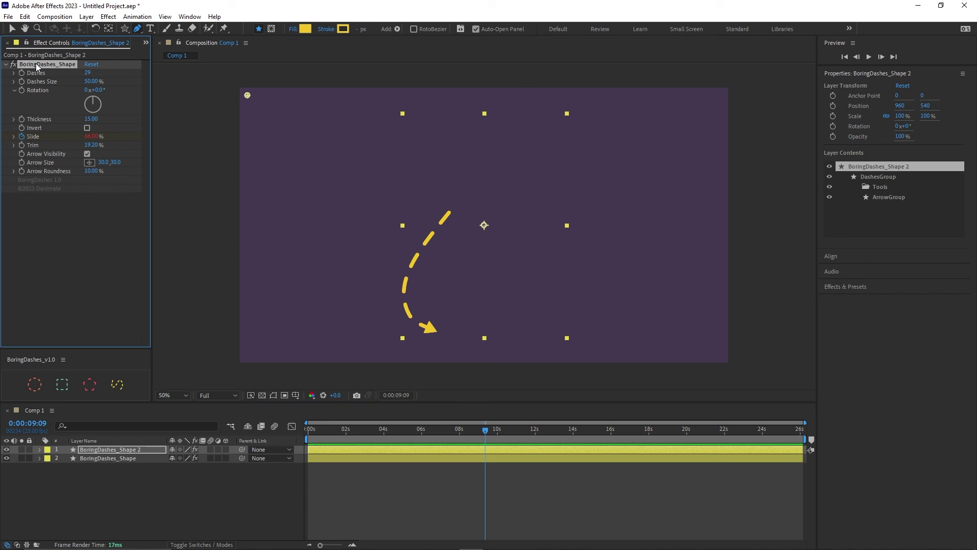
{"action": "key", "text": "ctrl+v"}
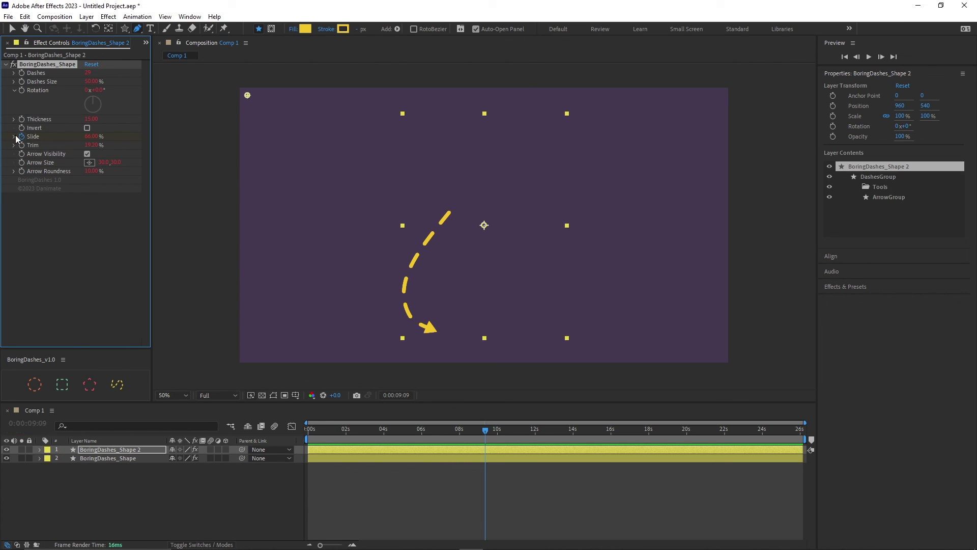
Step: Replace the copy's Slide keyframes with a link to the original's Slide minus 100
{"action": "key", "text": "u"}
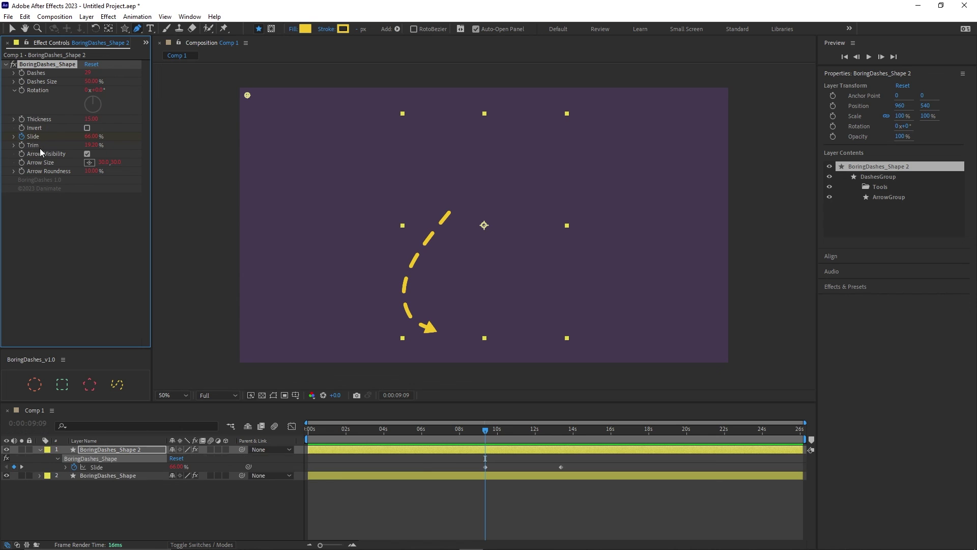
{"action": "left_click", "coordinate": [75, 466]}
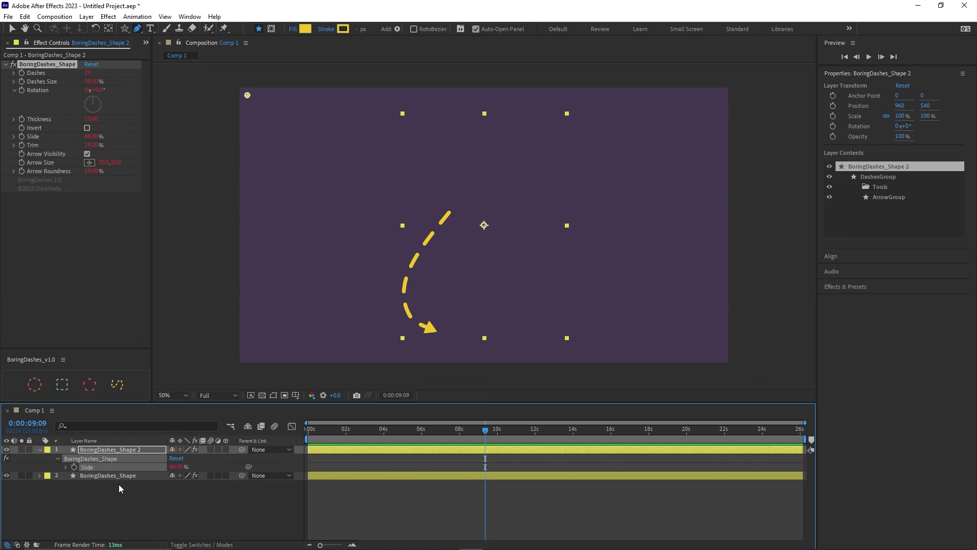
{"action": "key", "text": "ctrl+v"}
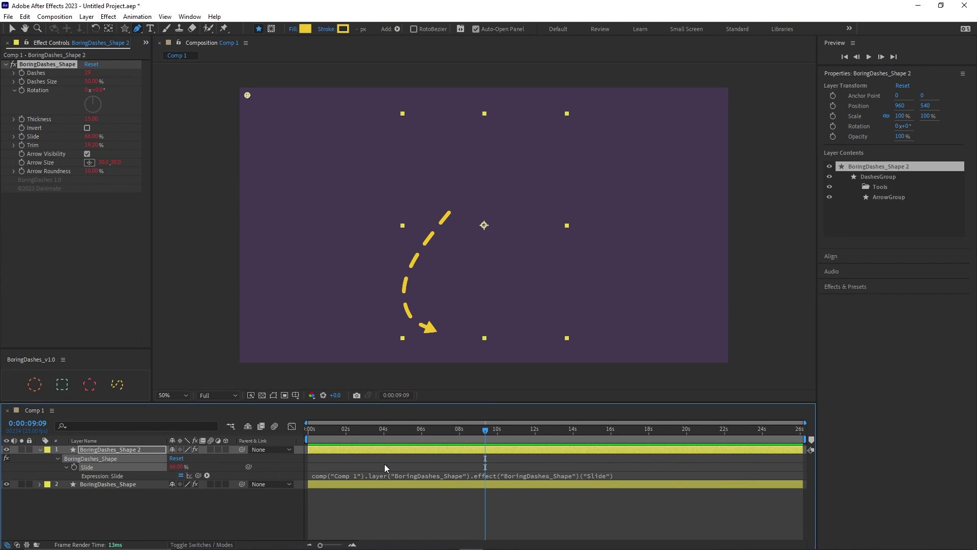
{"action": "left_click", "coordinate": [620, 477]}
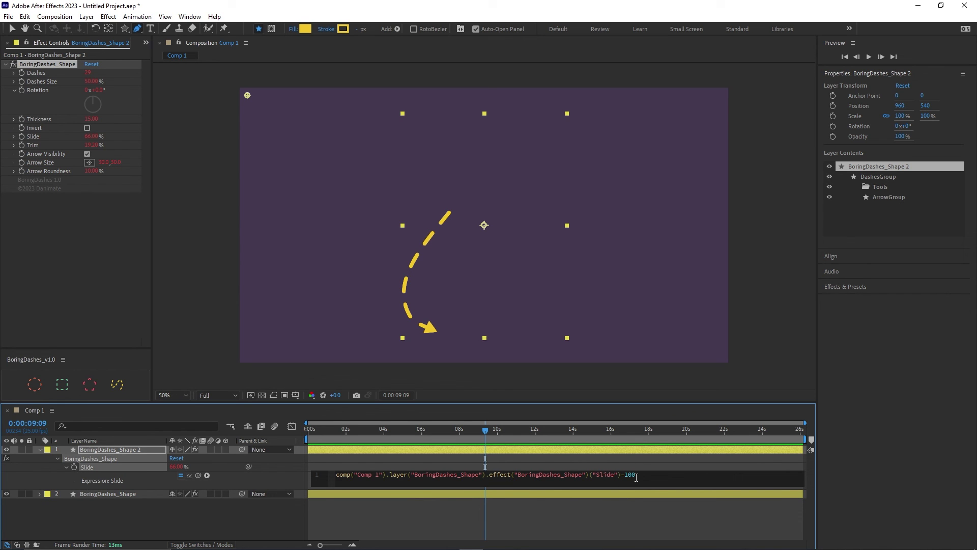
{"action": "left_click", "coordinate": [261, 484]}
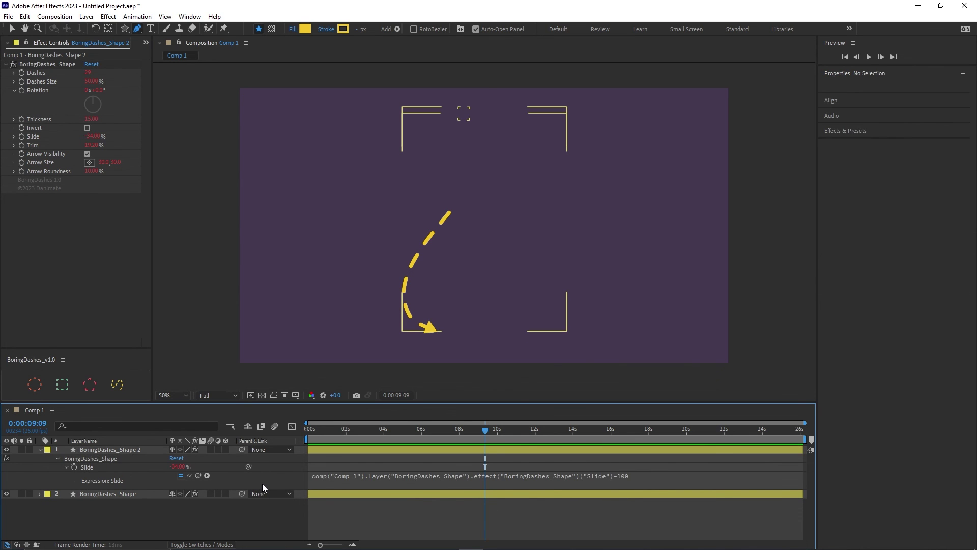
Step: Preview Comp 1 to check the two linked dashed arrows loop seamlessly
{"action": "key", "text": "space"}
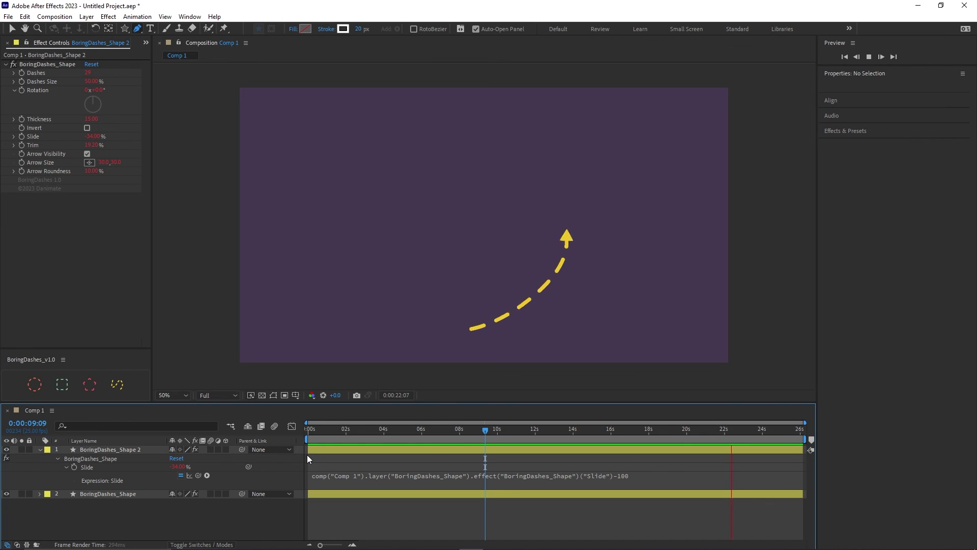
{"action": "key", "text": "h"}
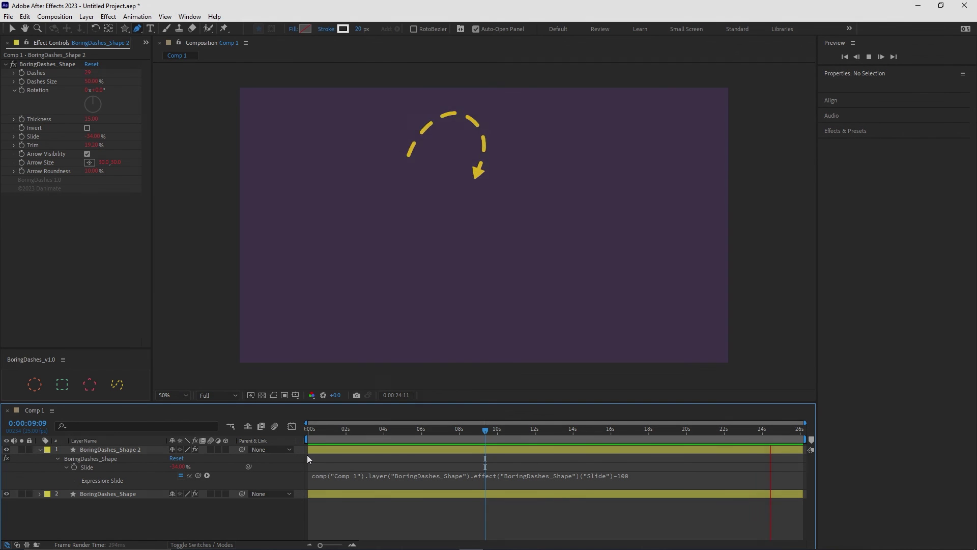